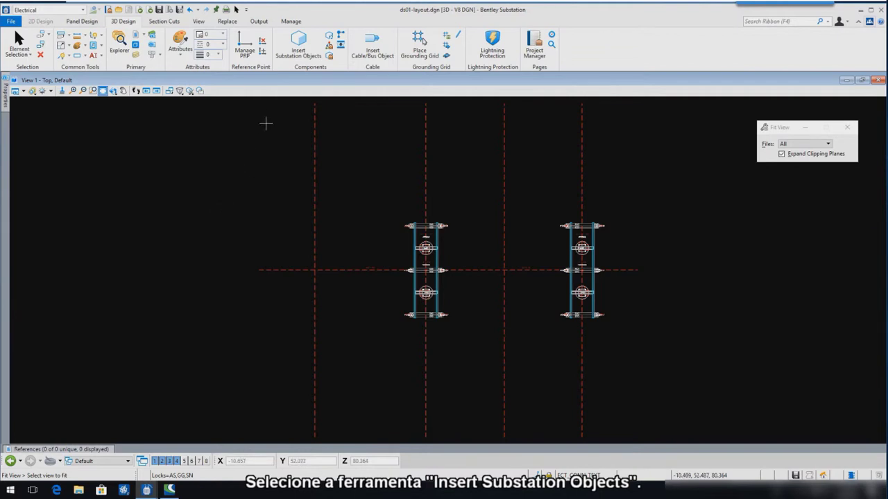
Filter the substation parts by 3dfn and select the 3DFN_SLAB_XFMR-T01 transformer slab.
left_click(298, 51)
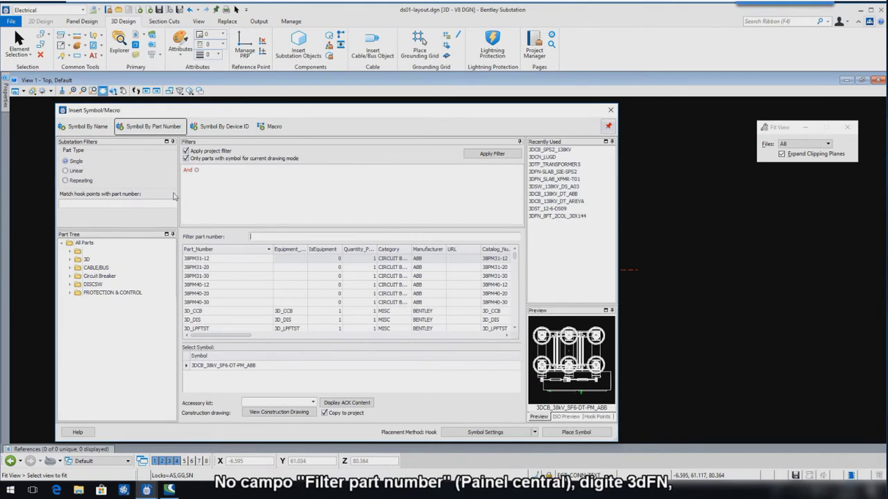
type("3dfn")
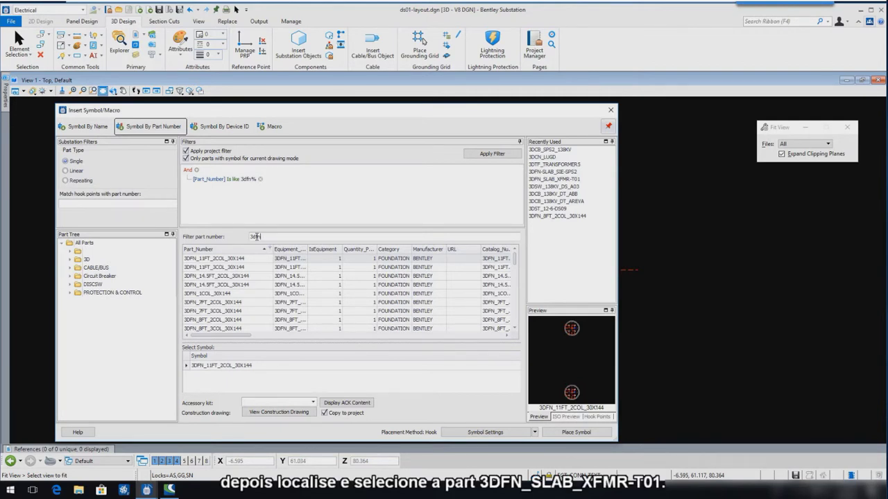
left_click_drag(515, 262, 516, 327)
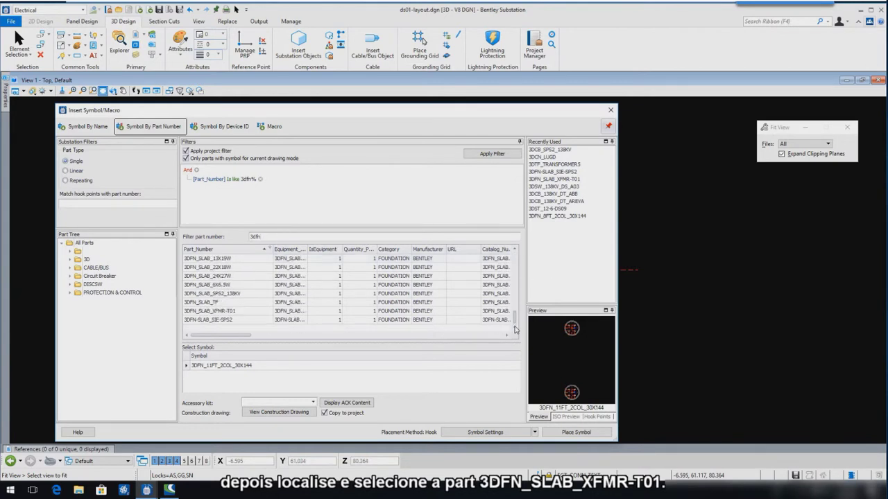
left_click(220, 312)
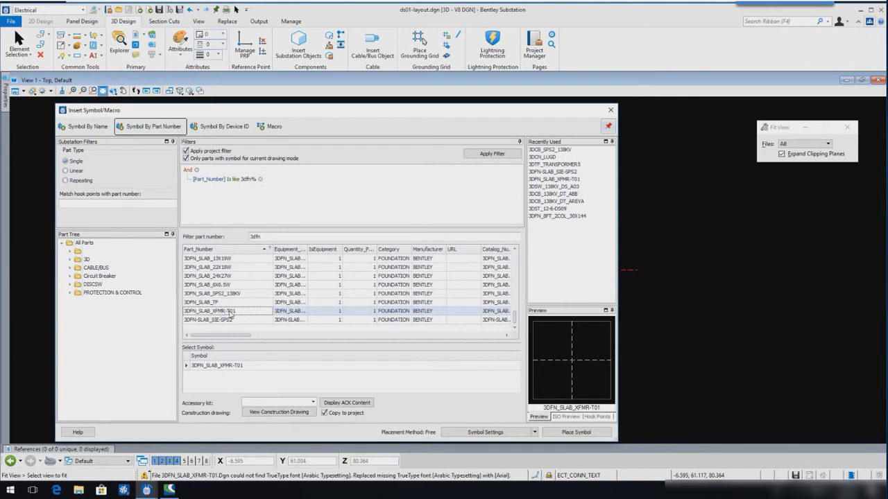
left_click(485, 432)
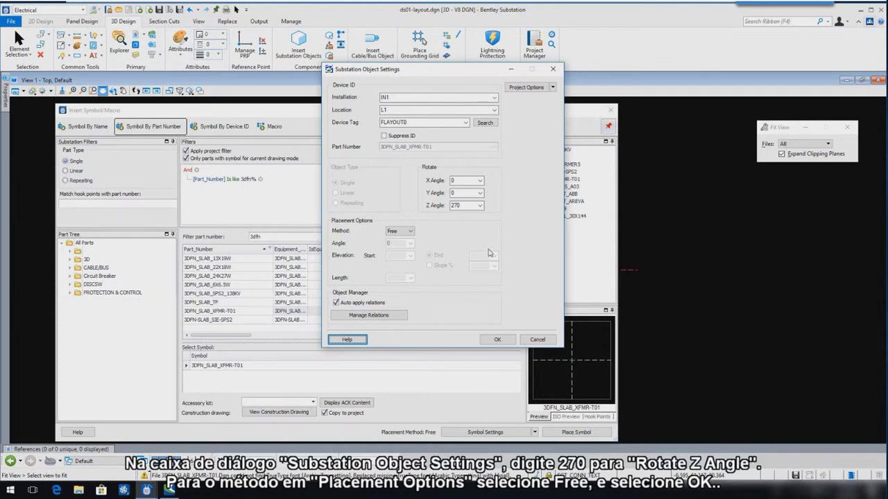
Set the transformer slab's Z rotation to 270 with Free placement and confirm.
double_click(482, 208)
left_click(480, 206)
left_click(466, 227)
left_click(409, 231)
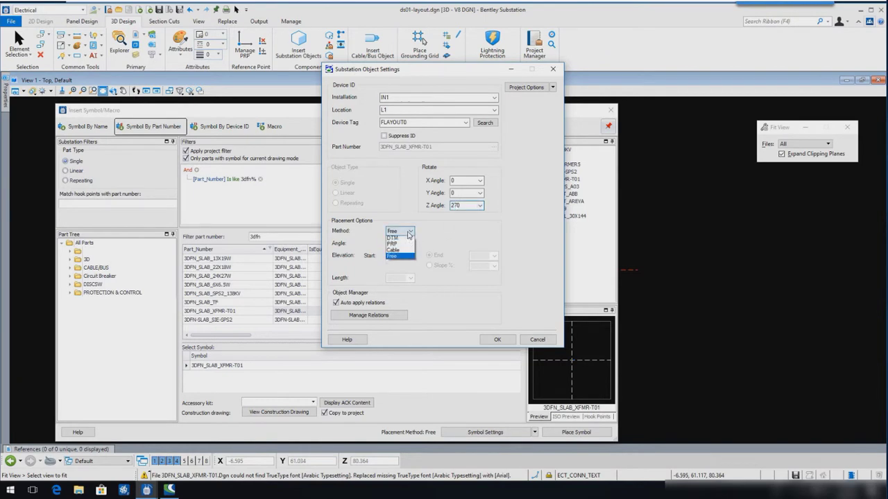
left_click(400, 268)
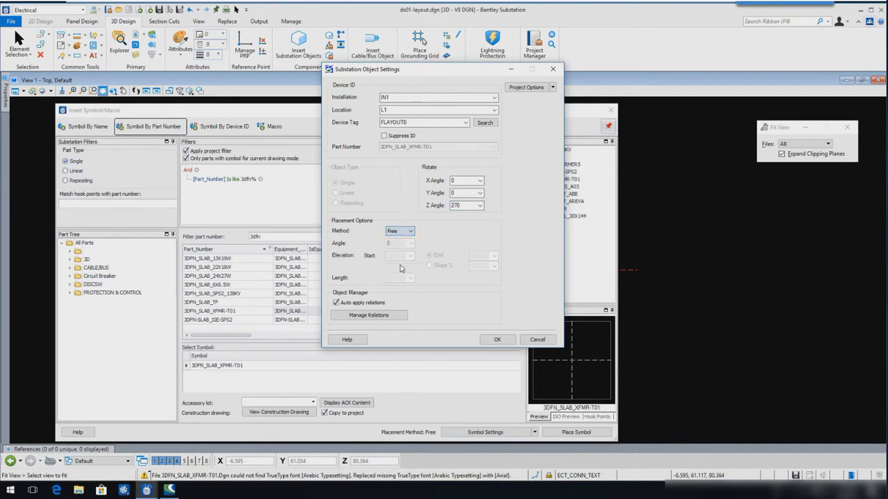
left_click(496, 339)
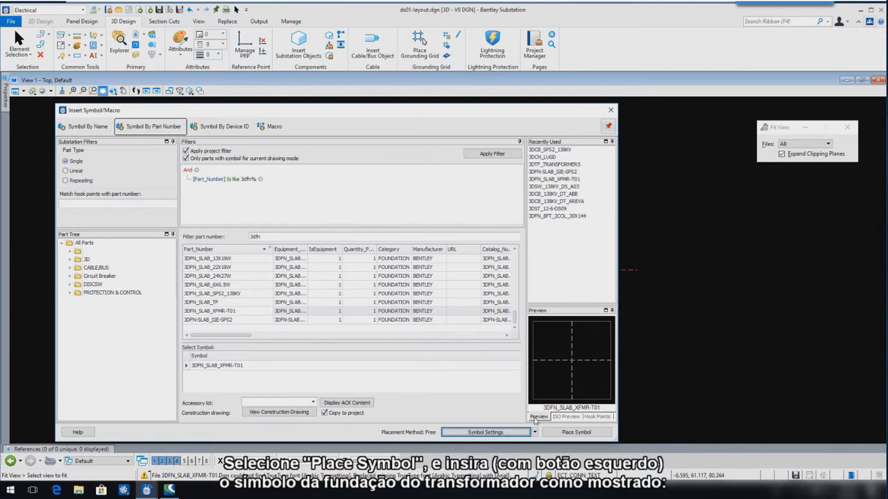
Place the transformer slab at the left gridline intersection using Intersection snap.
left_click(550, 433)
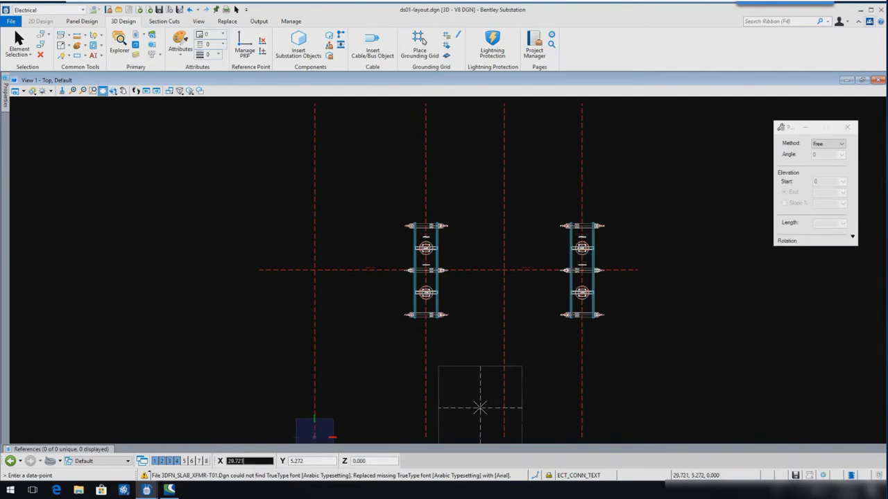
left_click(535, 477)
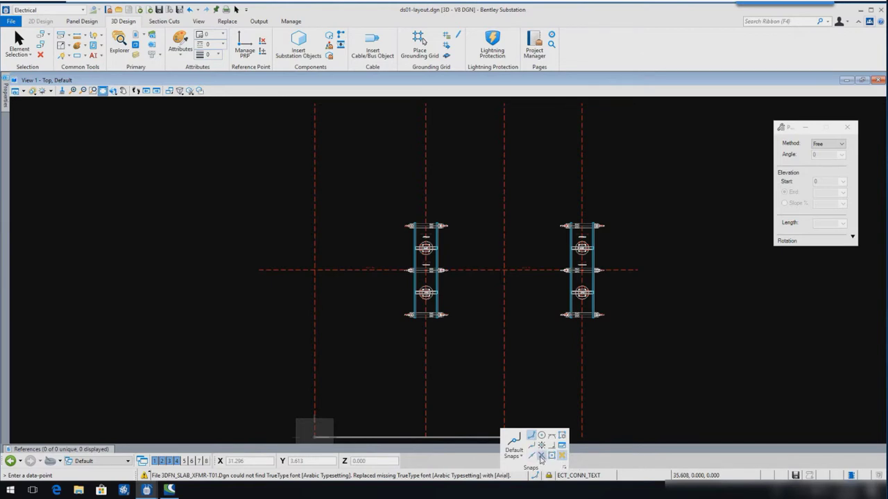
left_click(540, 459)
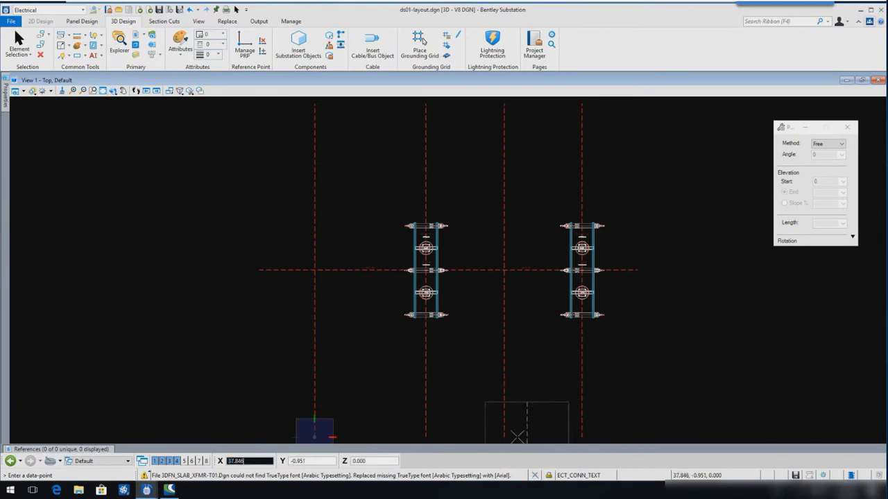
left_click(314, 269)
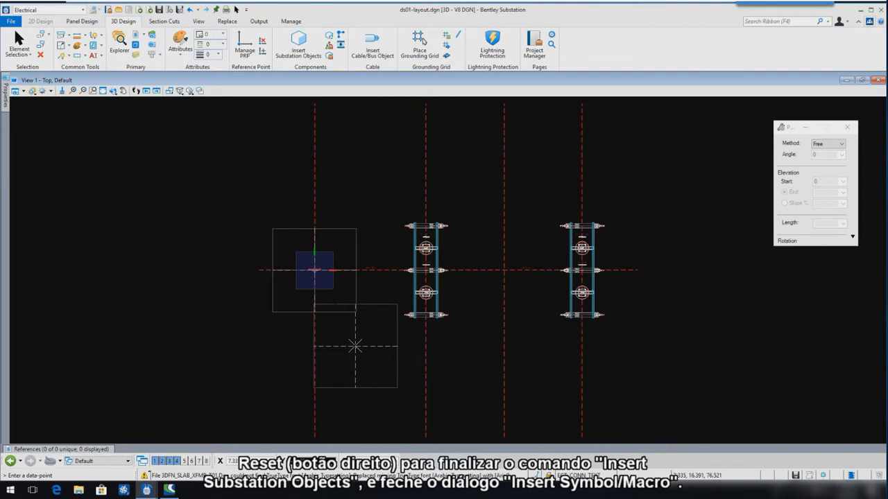
right_click(355, 346)
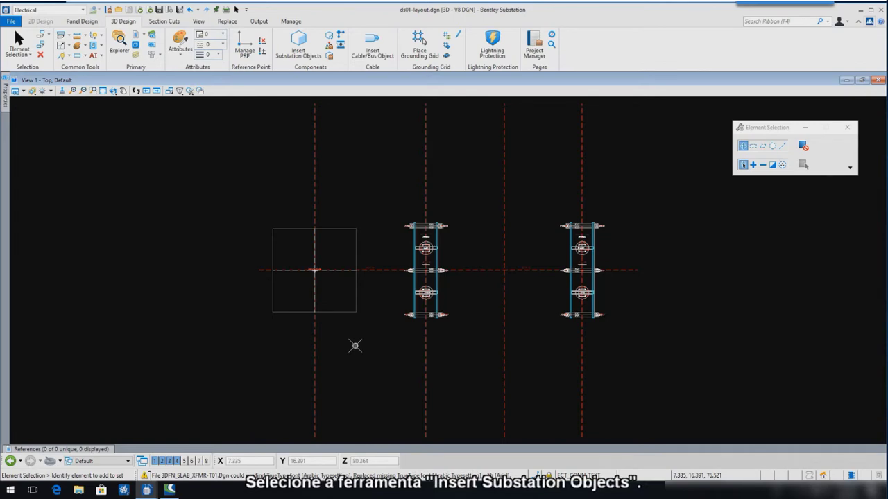
Filter the catalog by 3dfn and select the 3DFN-SLAB_SIE-SPS2 breaker slab part.
left_click(298, 46)
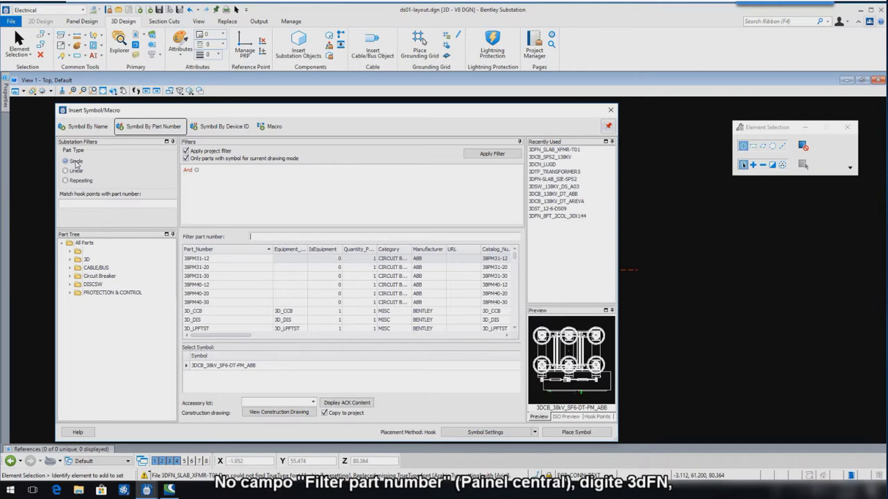
left_click(259, 238)
type("3dfn")
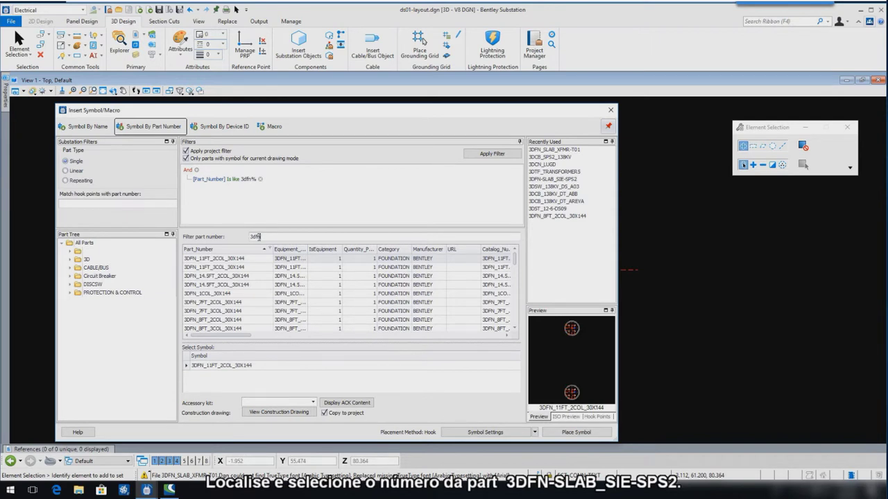
left_click_drag(514, 263, 513, 322)
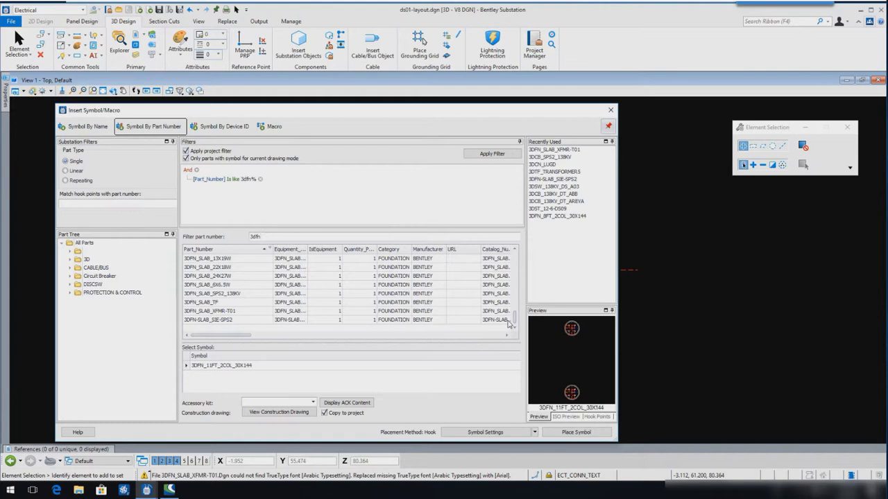
left_click(231, 321)
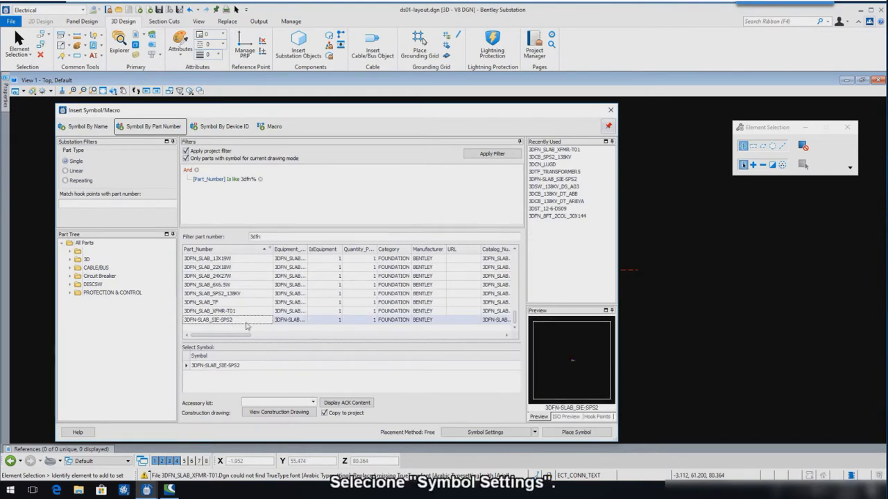
Give the breaker slab a 90 Z rotation with Free placement and confirm.
left_click(467, 433)
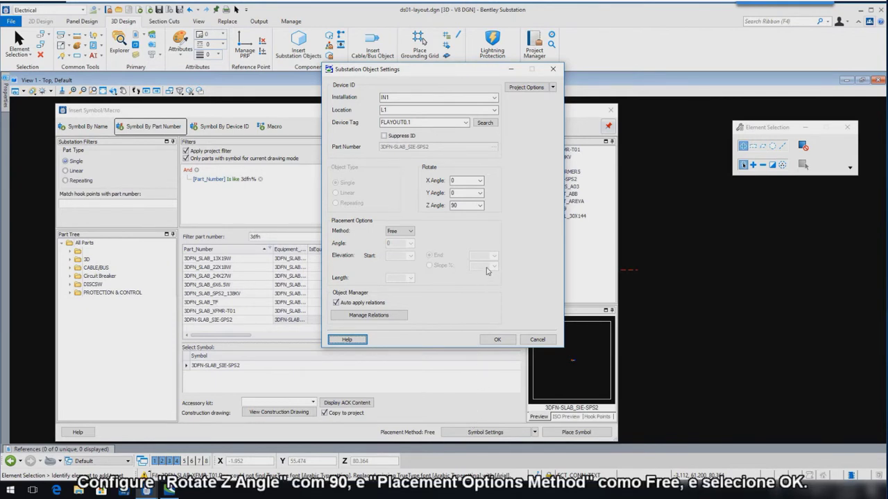
left_click(479, 206)
left_click(479, 206)
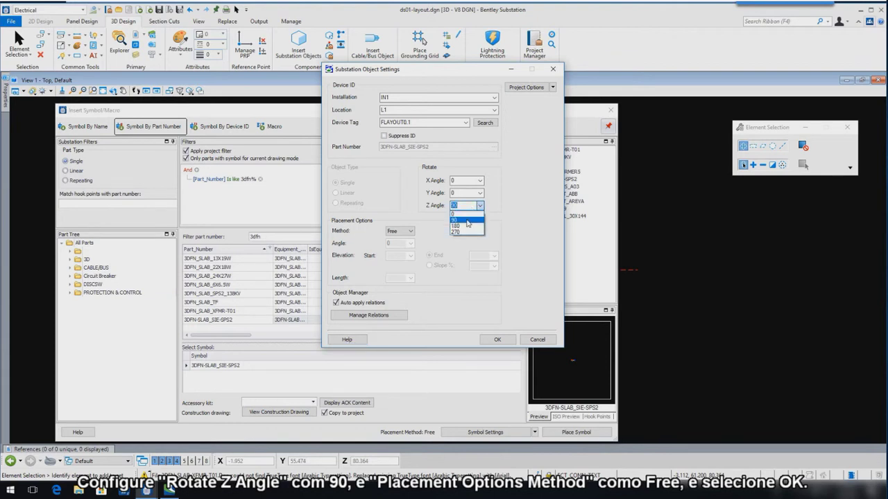
left_click(461, 220)
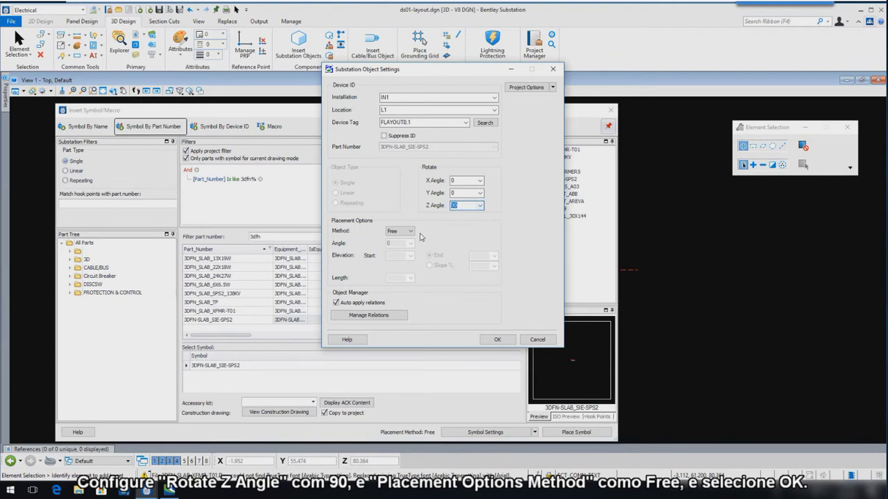
left_click(497, 340)
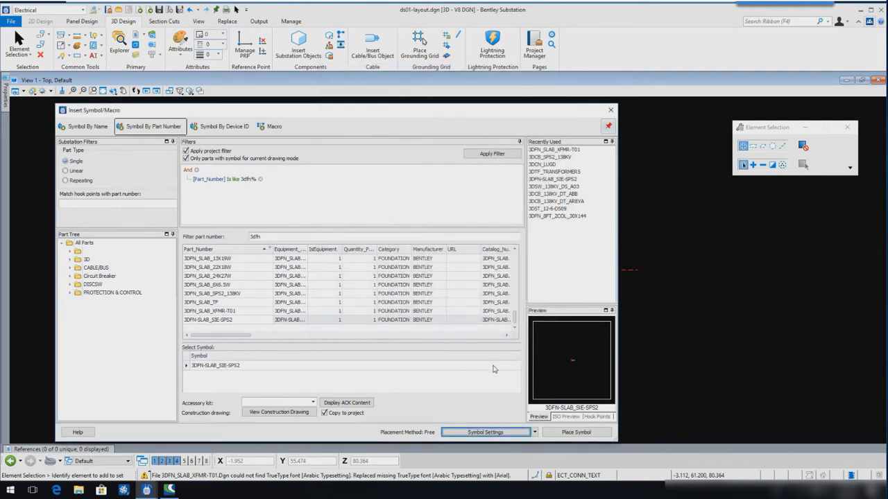
Place the breaker slab at the central gridline intersection using Intersection snap.
left_click(565, 433)
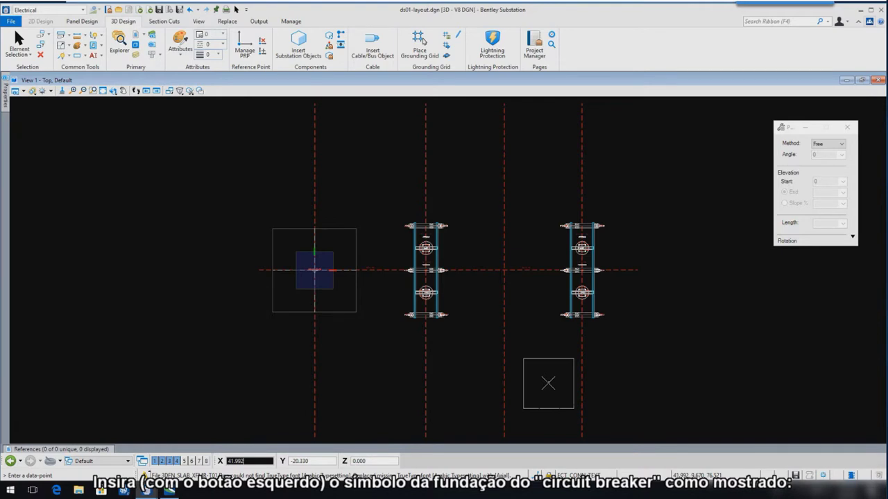
left_click(536, 477)
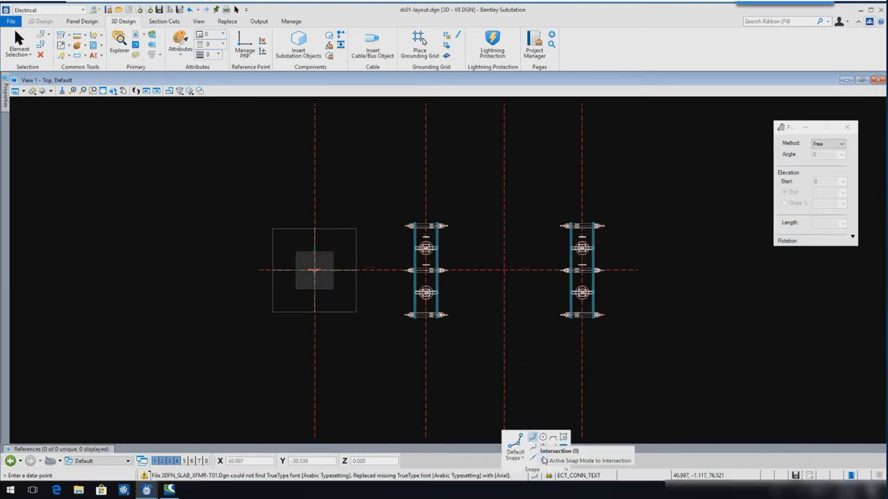
left_click(544, 460)
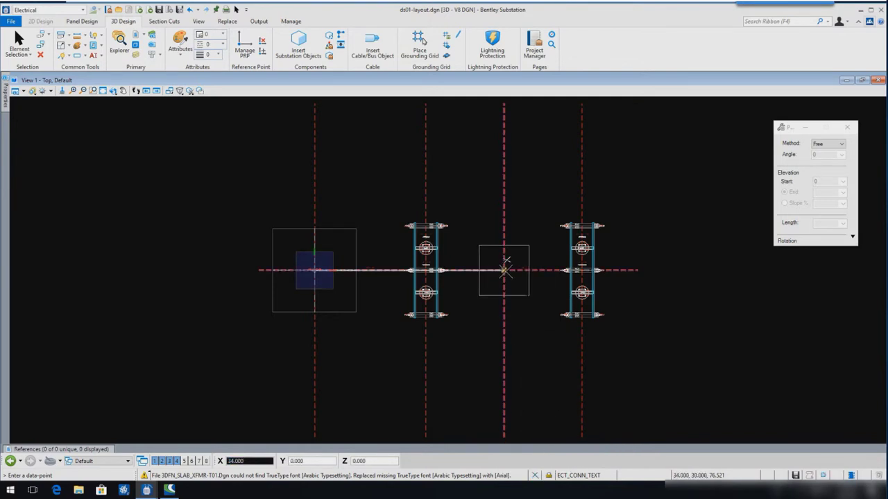
left_click(504, 270)
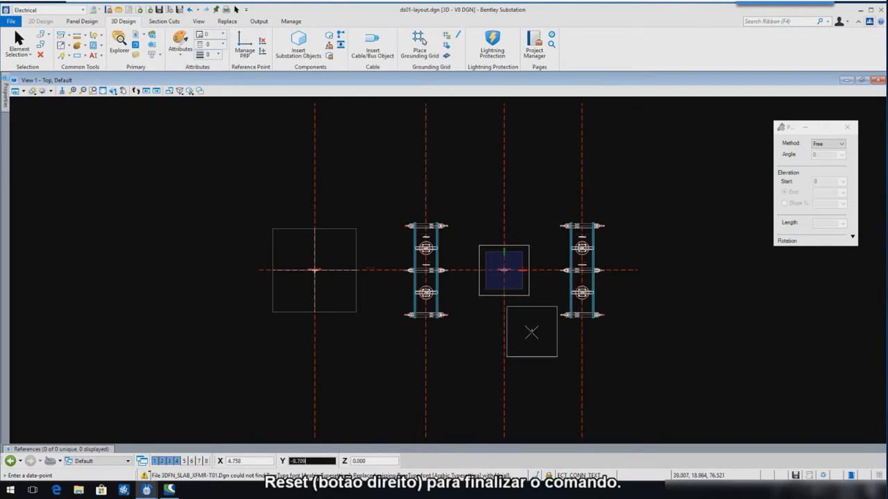
right_click(531, 335)
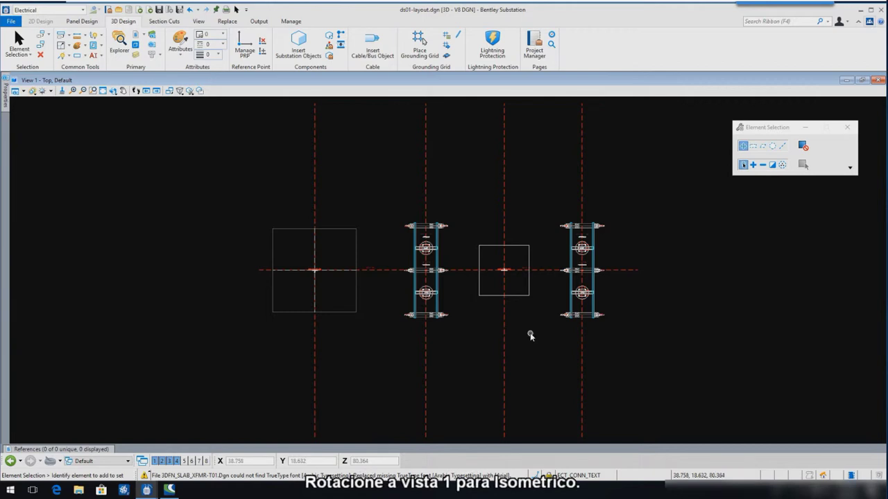
Switch the layout to Isometric View and bring up the Insert Substation Objects catalog.
left_click(113, 92)
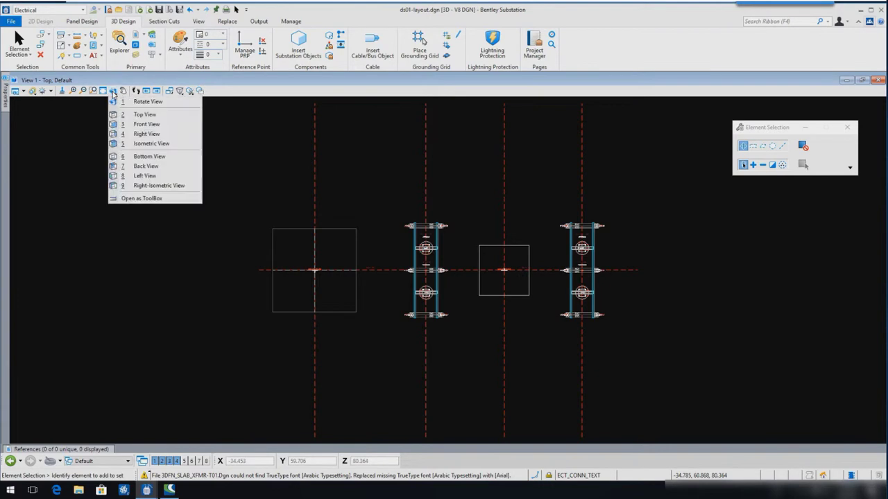
left_click(139, 143)
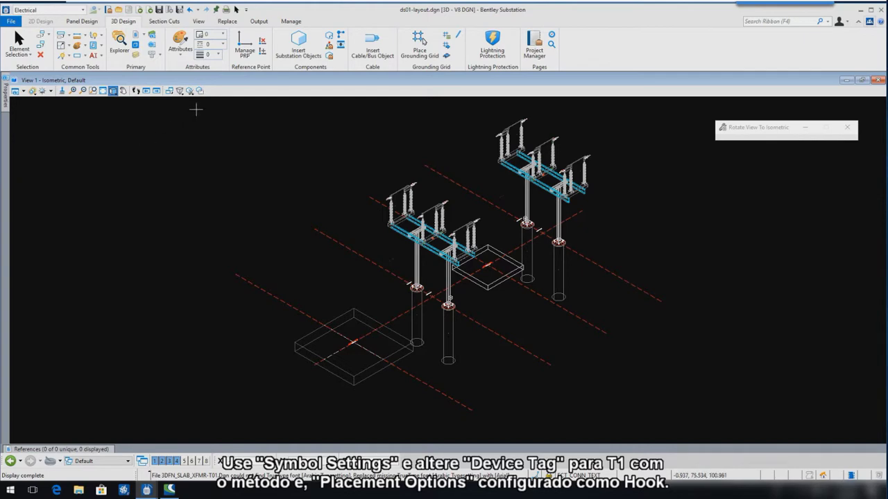
left_click(302, 50)
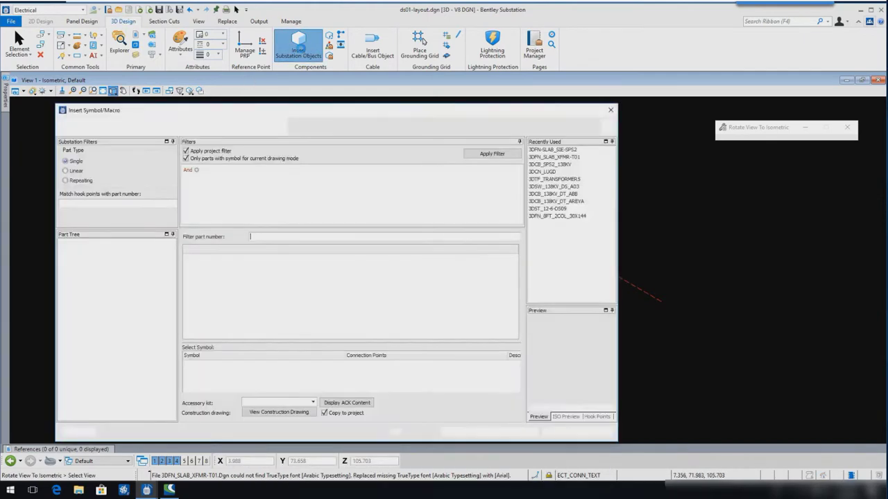
Select 3DTF_TRANSFORMER5 from the 3dtf_T-filtered list and set its device tag to T1.
left_click(267, 237)
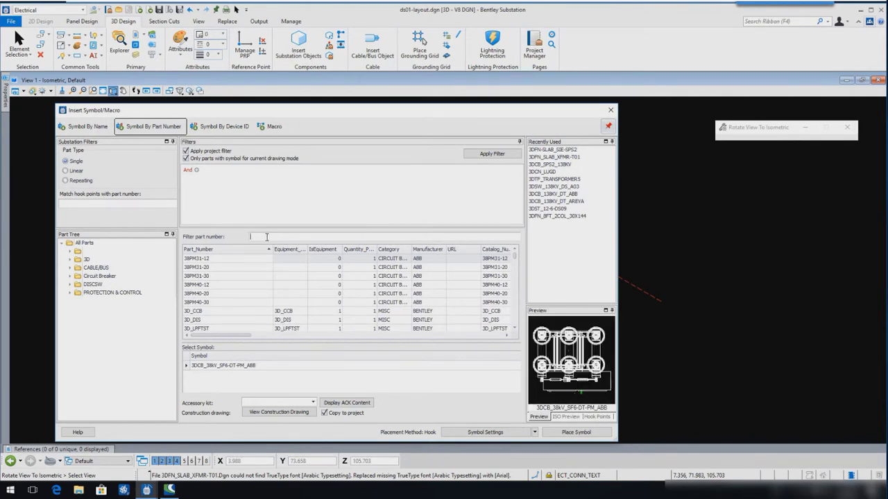
type("3dtf")
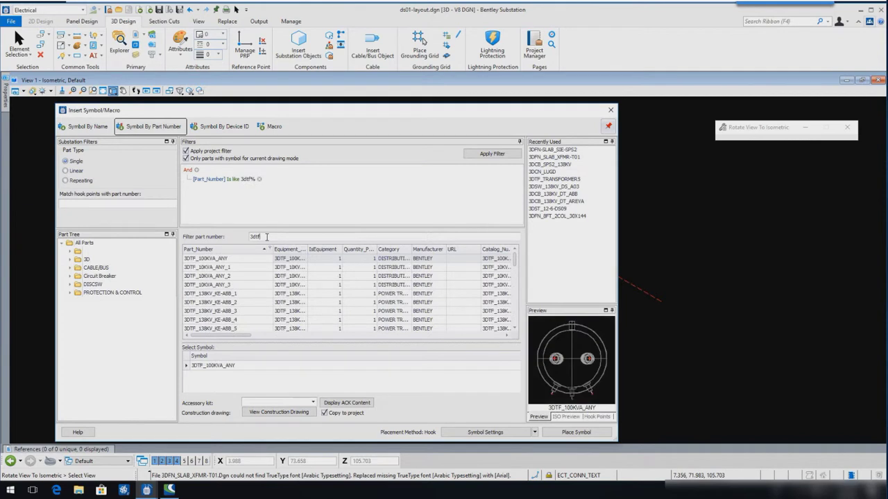
type("_T")
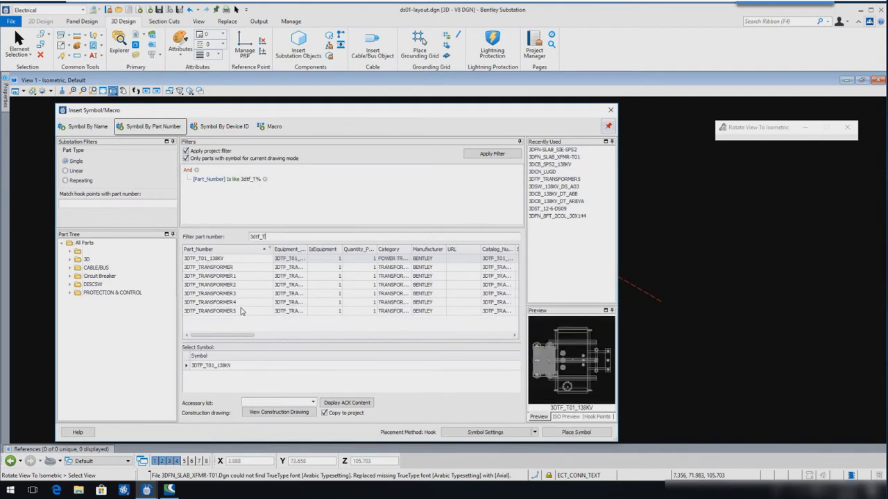
left_click(237, 312)
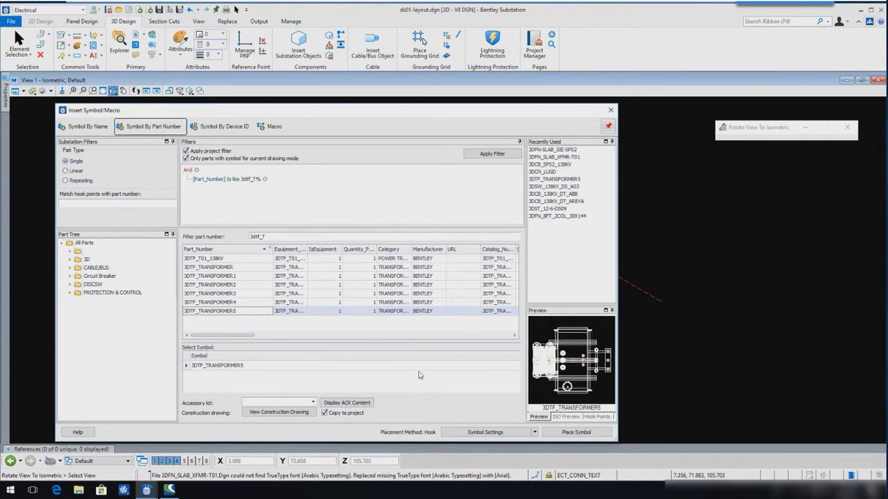
left_click(462, 431)
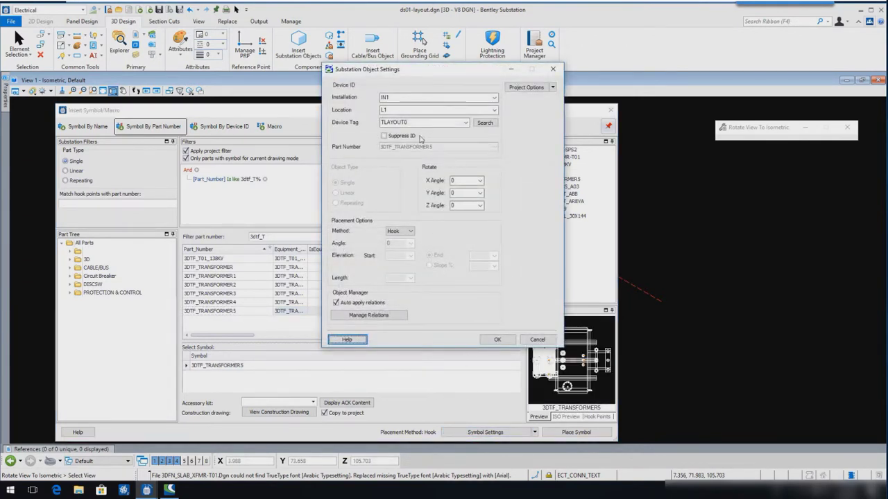
double_click(414, 122)
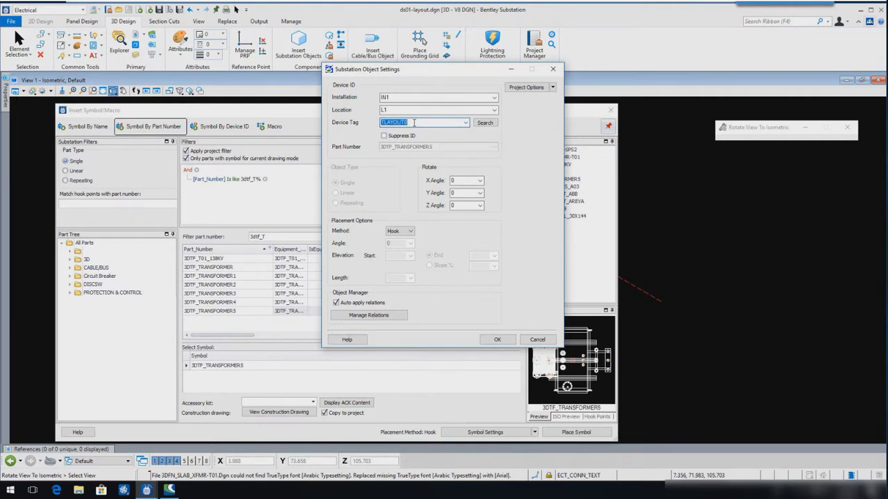
type("T1")
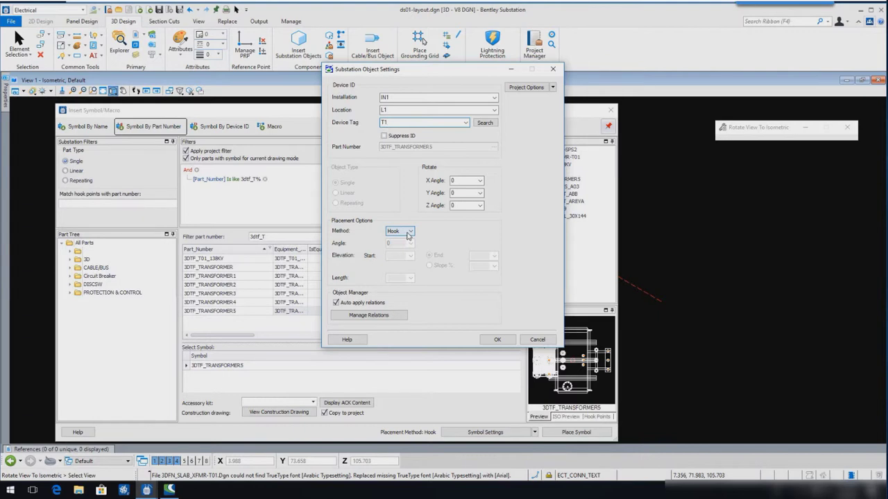
left_click(495, 340)
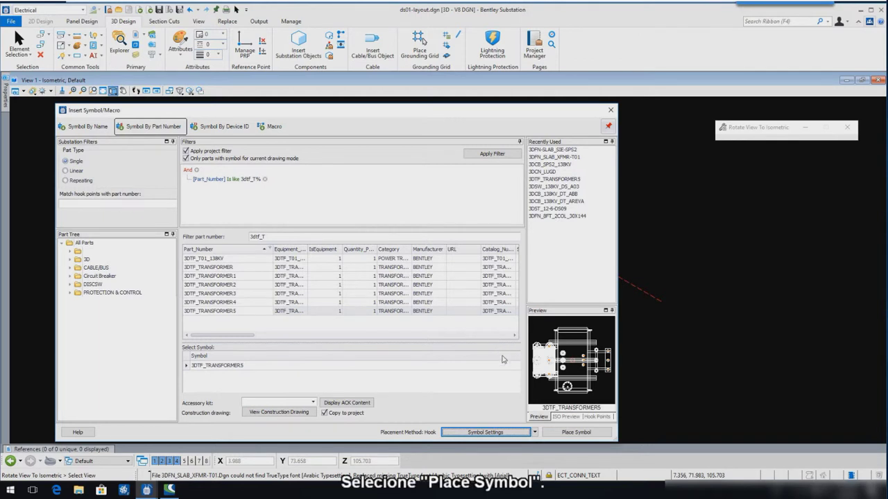
Set transformer T1 onto its foundation slab and end the insert tool.
left_click(556, 432)
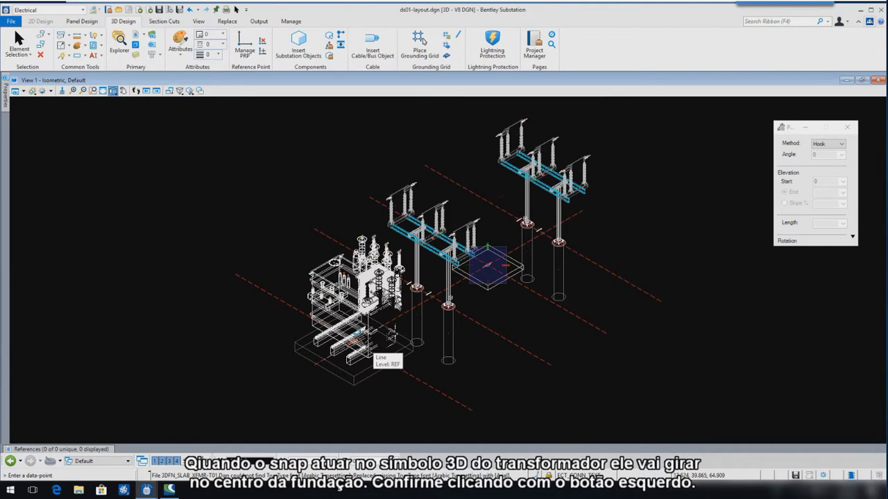
key("ctrl+z")
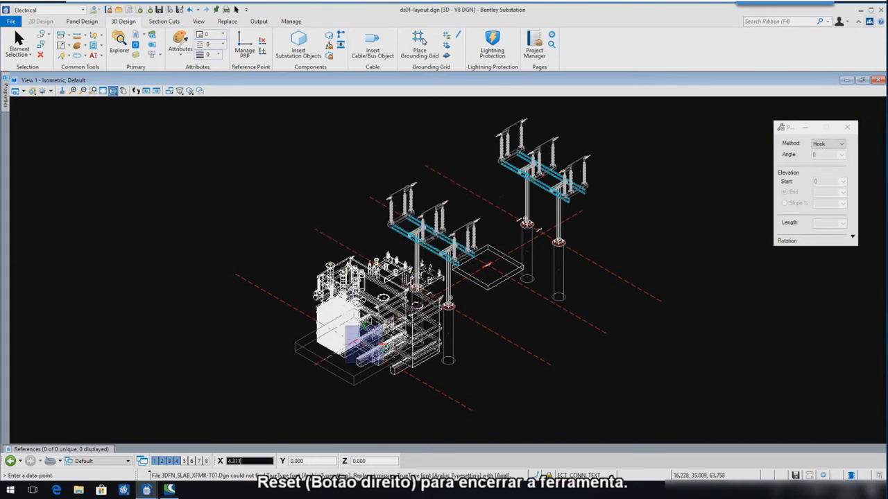
right_click(404, 359)
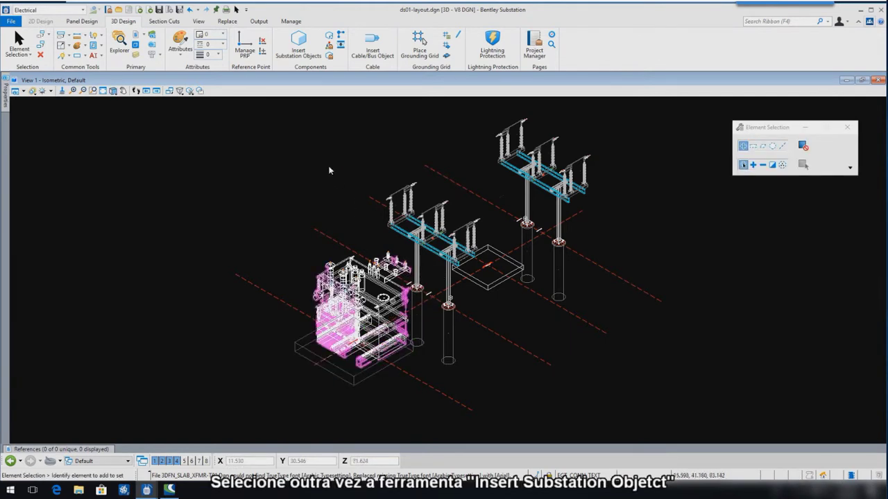
Filter parts by 3dcb_sps2 for 3DCB_SPS2_138KV and review its bolt, washer and nut kit.
left_click(299, 41)
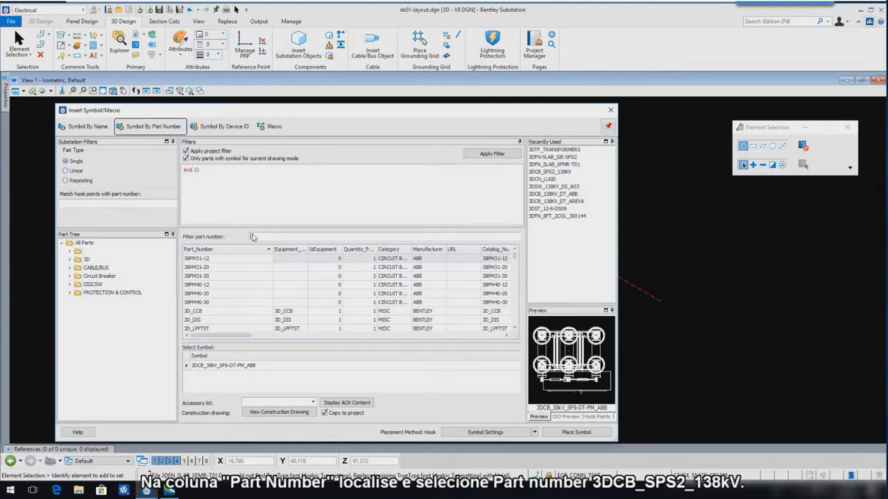
type("3dcb_sps2")
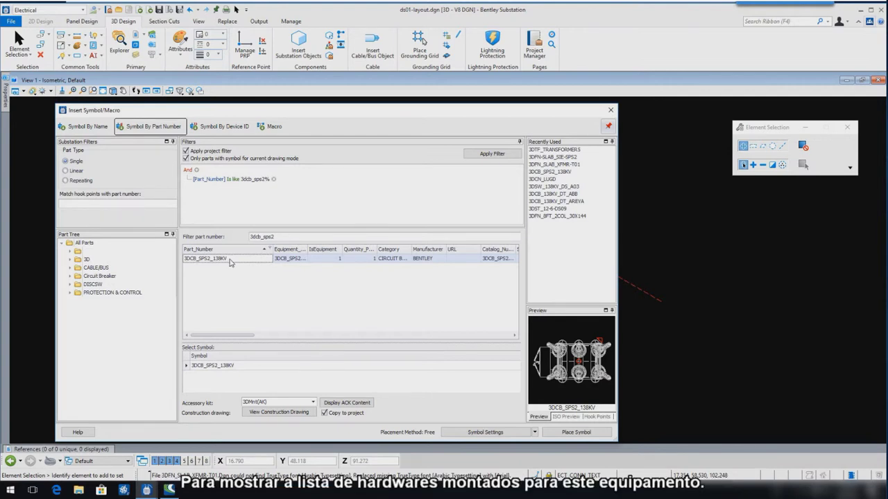
left_click(349, 403)
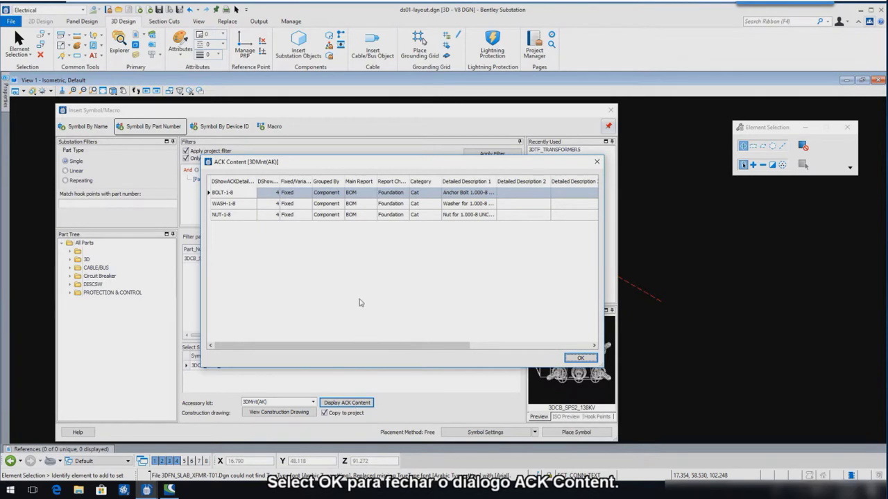
left_click(579, 358)
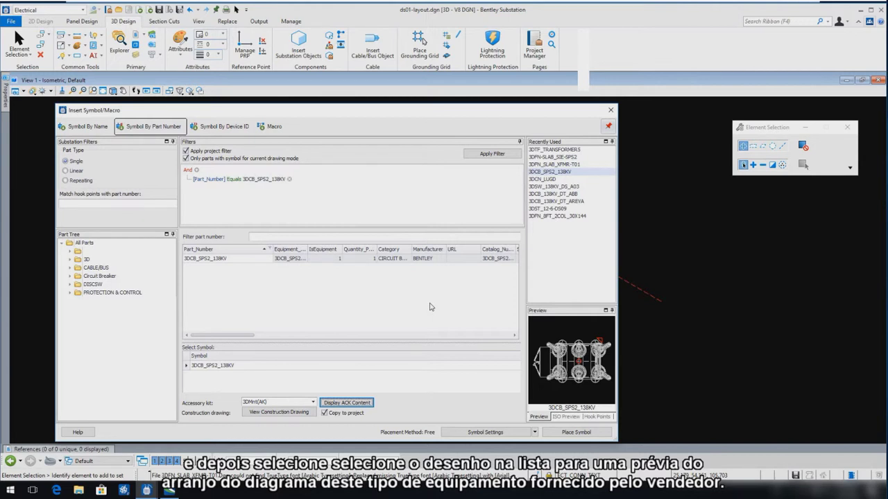
left_click(300, 412)
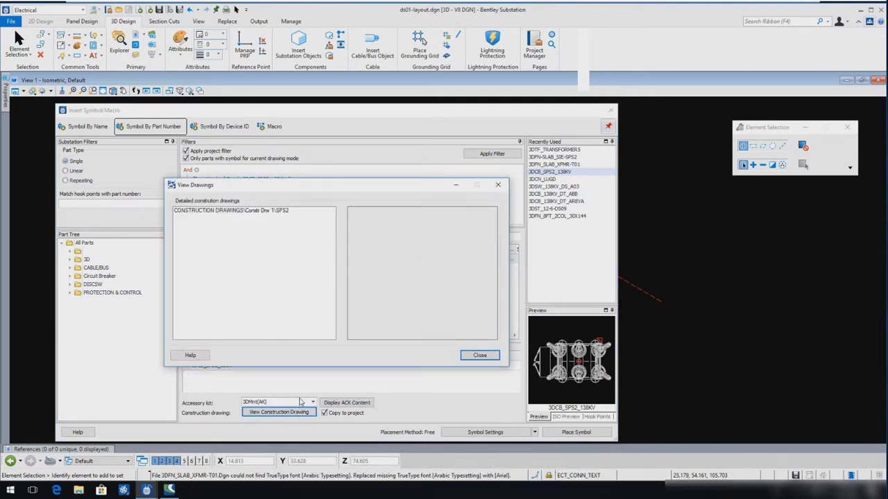
left_click(265, 214)
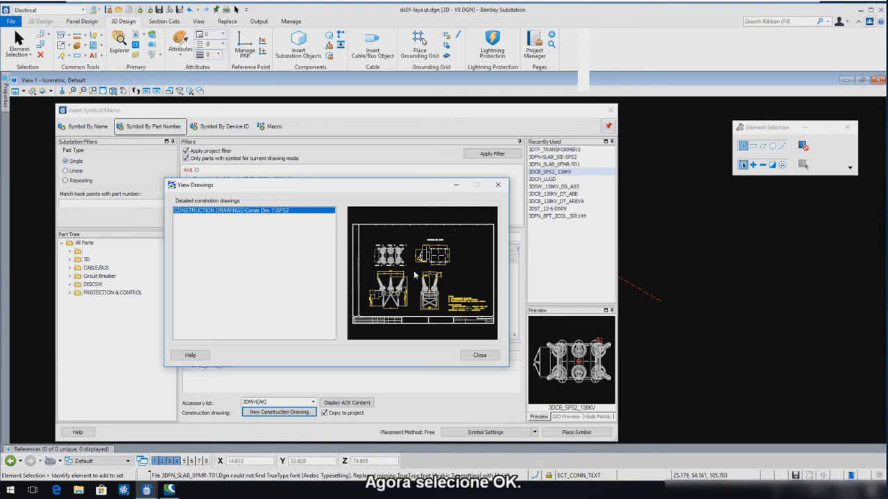
left_click(472, 356)
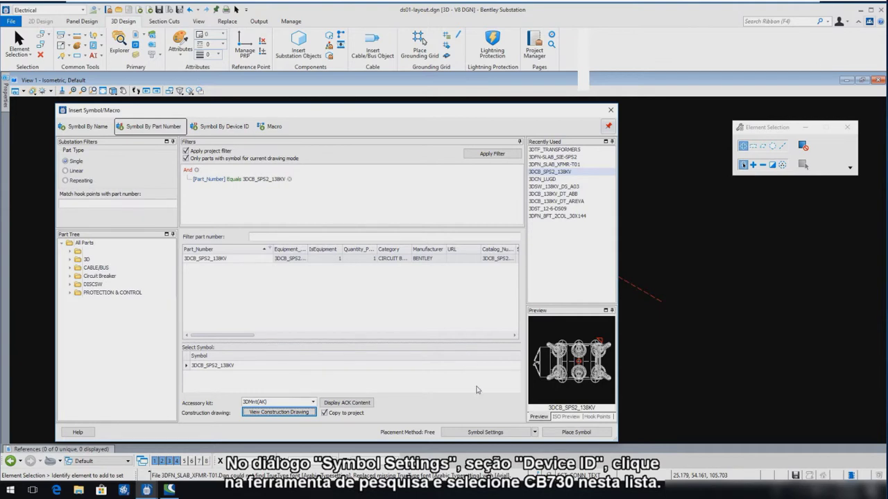
Assign the existing device tag CB730 to the circuit breaker in its symbol settings.
left_click(478, 433)
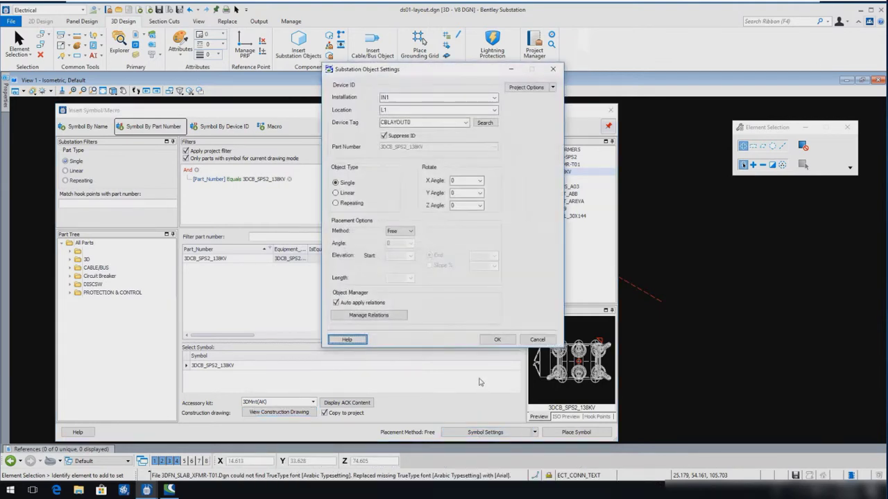
left_click(484, 123)
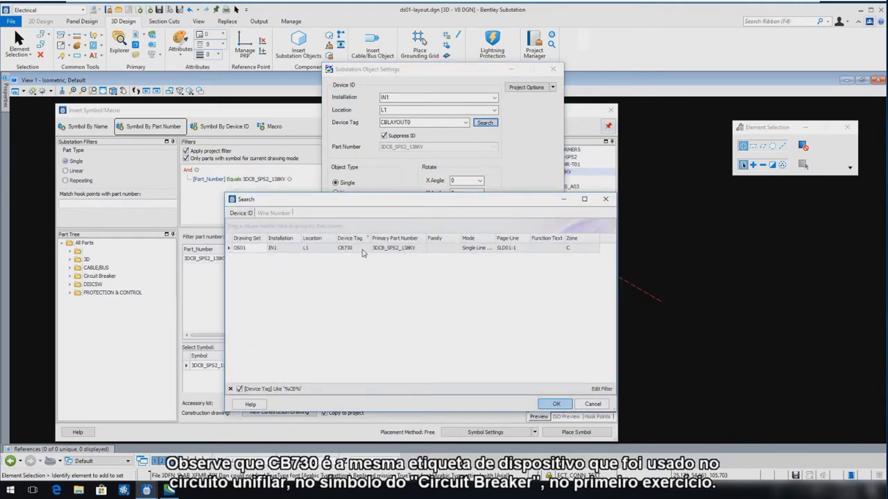
left_click(351, 251)
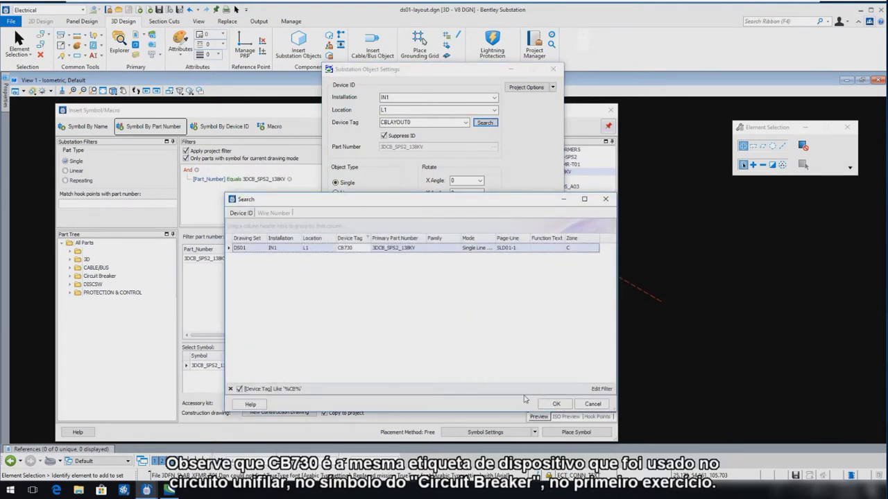
left_click(549, 406)
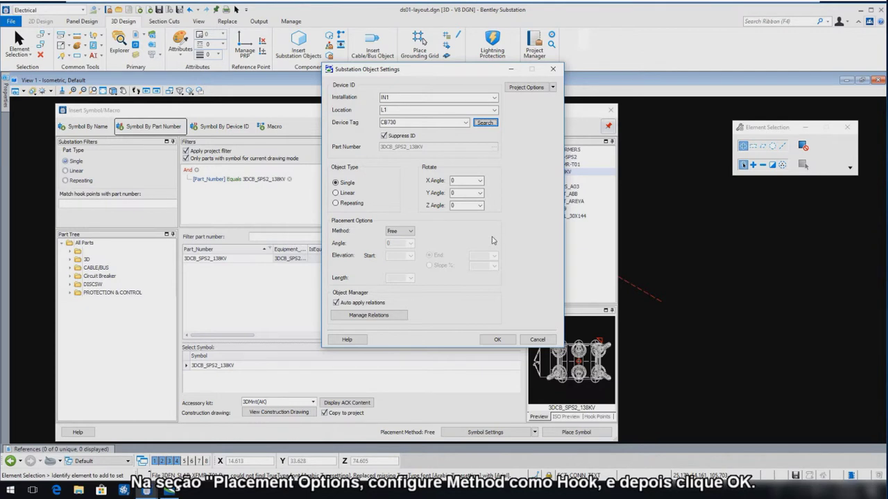
Set the breaker's placement method to Hook and confirm the settings.
left_click(408, 232)
left_click(406, 240)
left_click(494, 340)
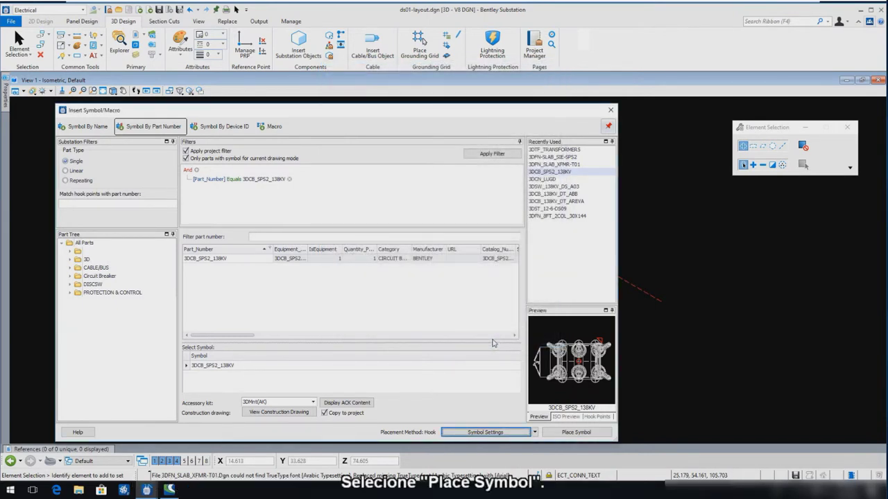
Place breaker 3DCB_SPS2_138KV on its foundation slab between the steel structures, then end placement.
left_click(564, 431)
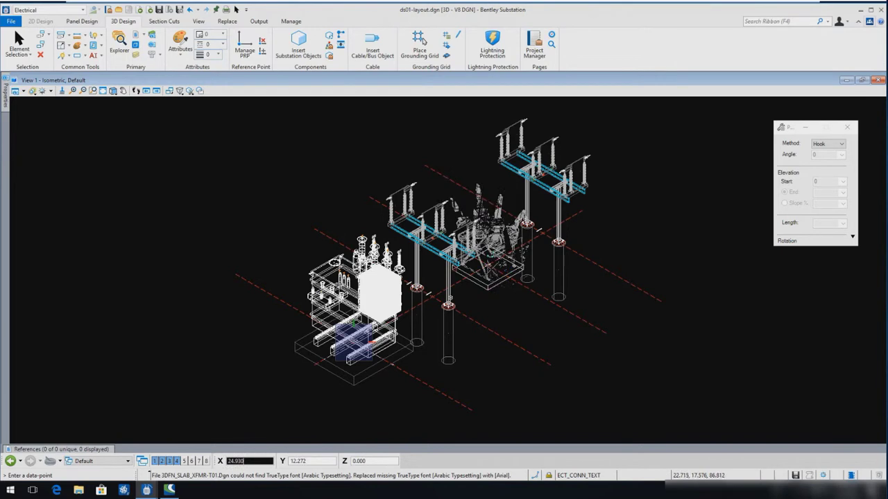
left_click(488, 265)
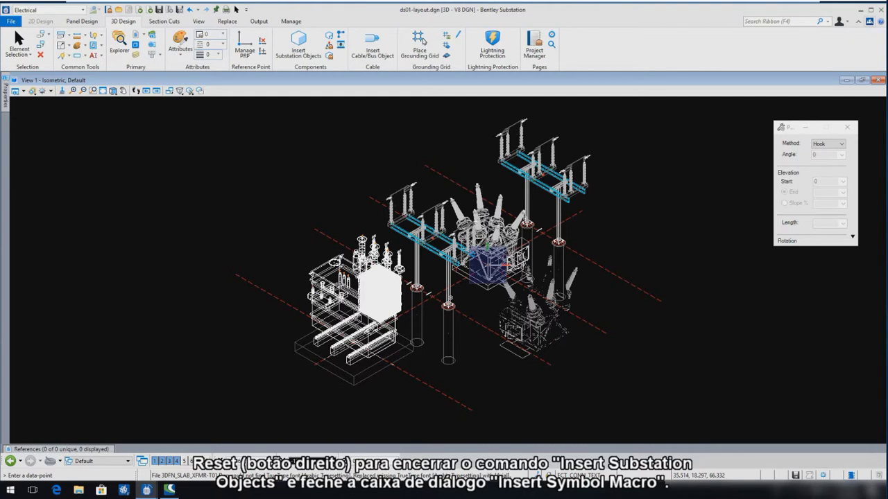
right_click(538, 335)
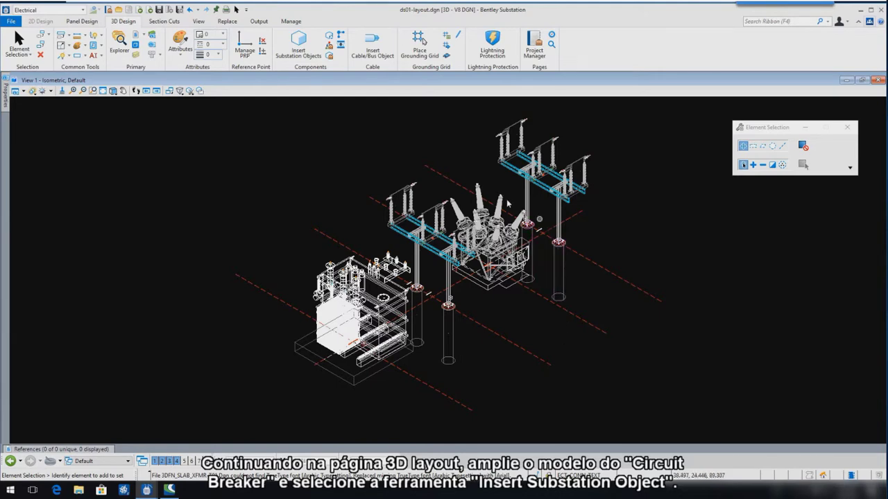
Pick part 3DCN_LUGD from the '3dcn' filtered list and confirm Hook placement with Z Angle 0.
scroll(493, 204, "up", 4)
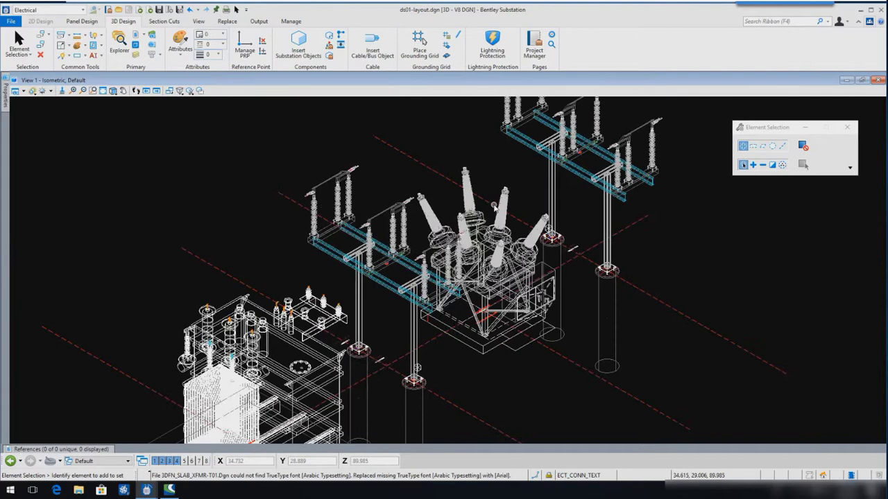
scroll(493, 204, "up", 3)
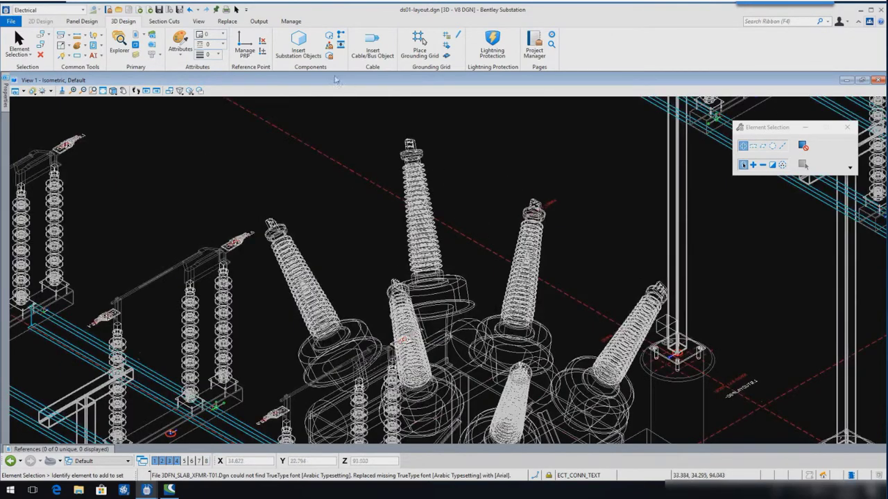
left_click(302, 52)
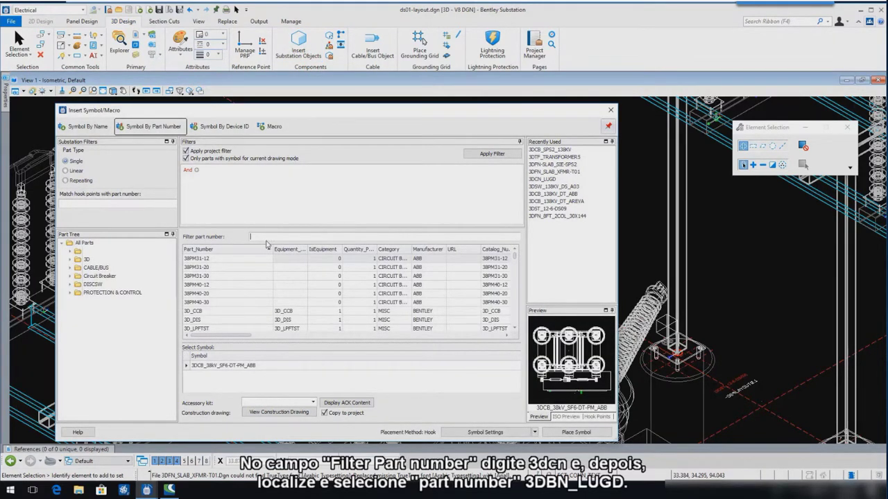
type("3dcn")
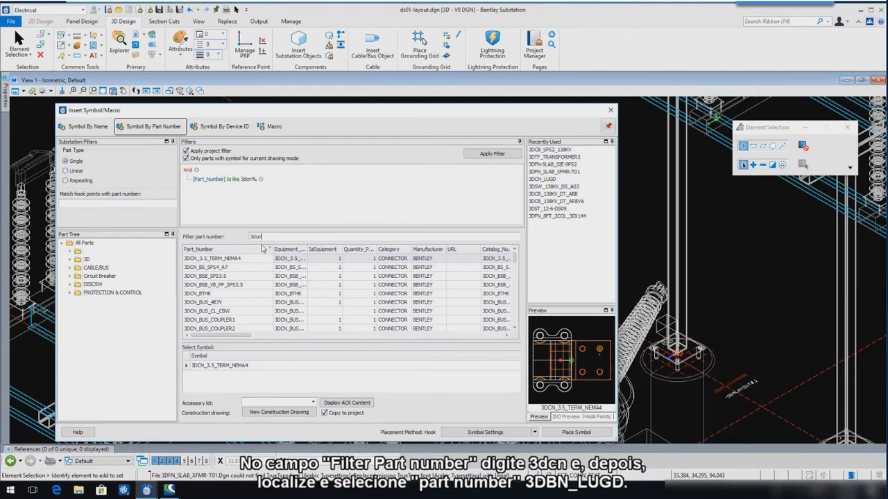
scroll(254, 304, "down", 1)
scroll(254, 304, "down", 4)
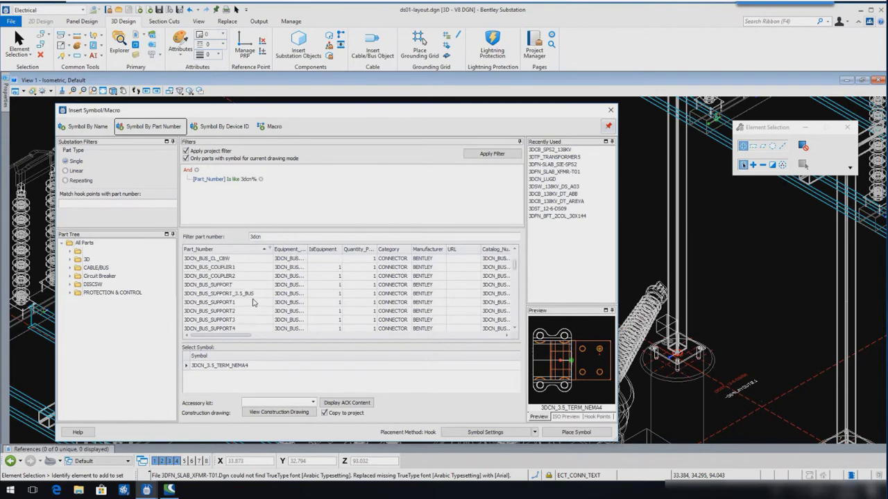
scroll(254, 304, "down", 5)
left_click(254, 303)
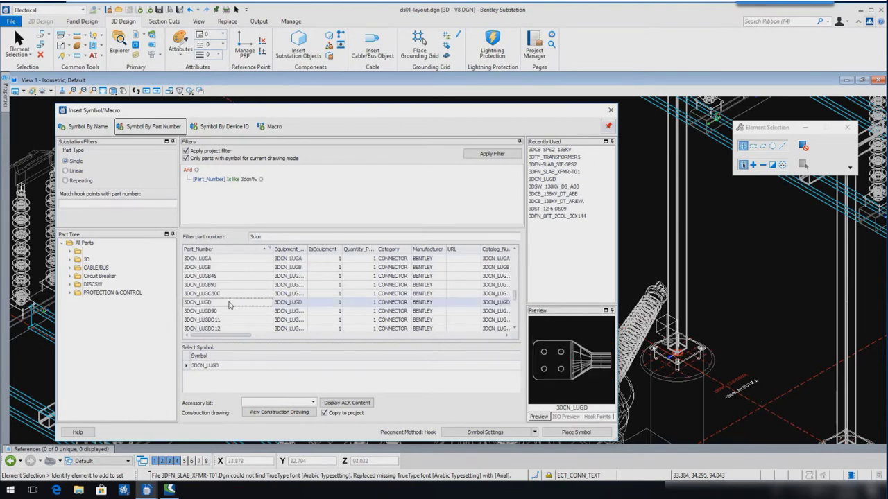
left_click(455, 433)
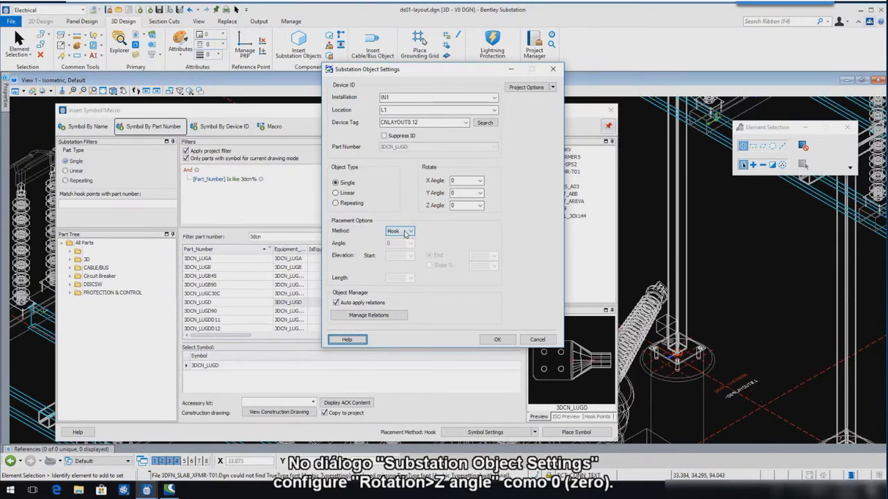
left_click(496, 340)
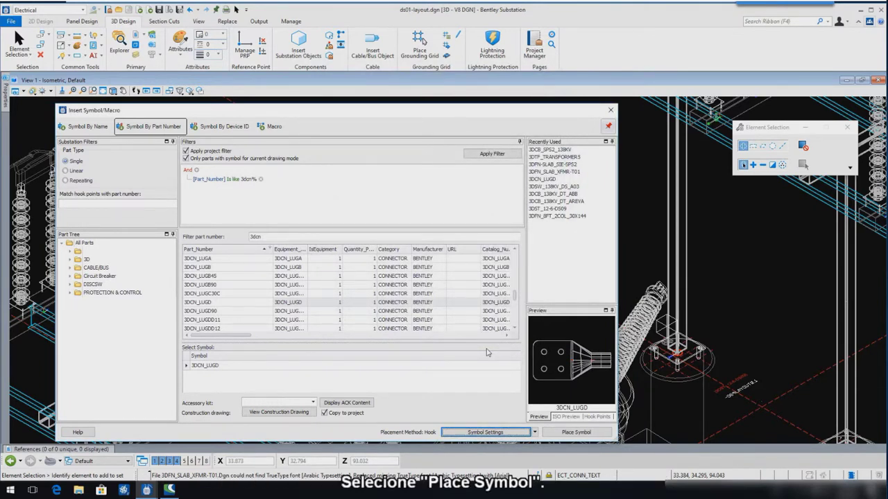
Hook 3DCN_LUGD lug connectors onto the tall, left, centre, right and front bushing tops.
left_click(559, 434)
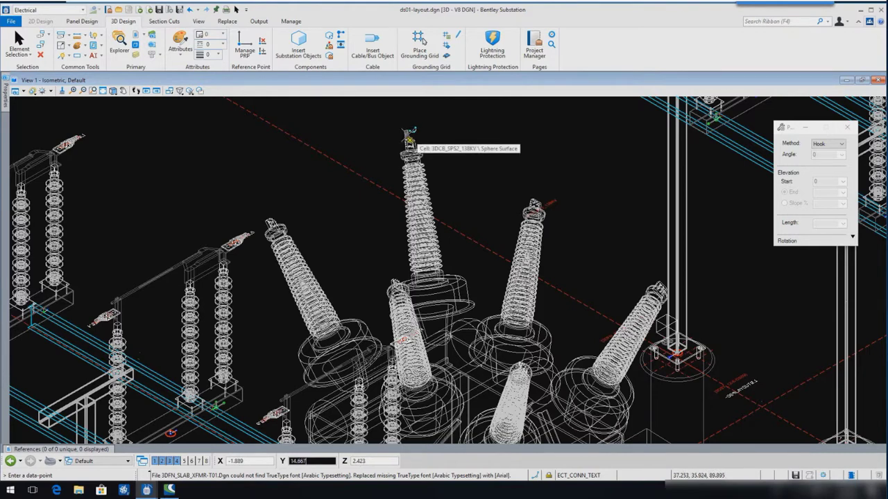
left_click(409, 139)
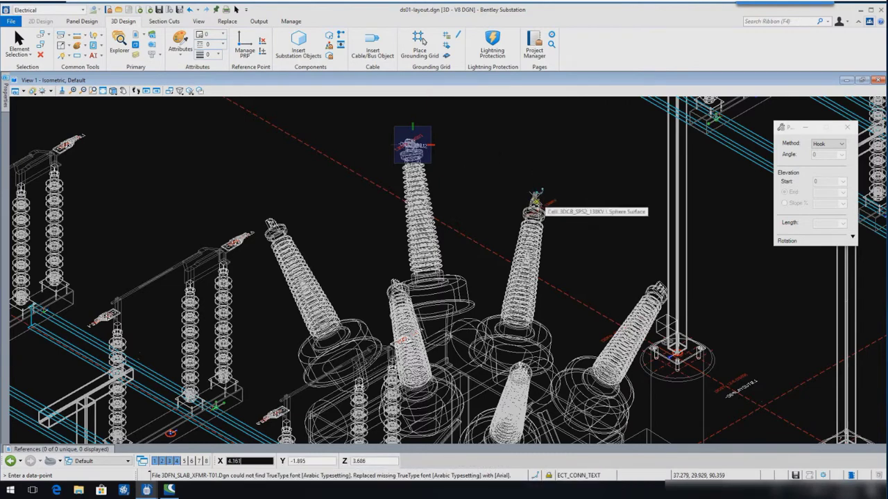
left_click(536, 199)
left_click(536, 200)
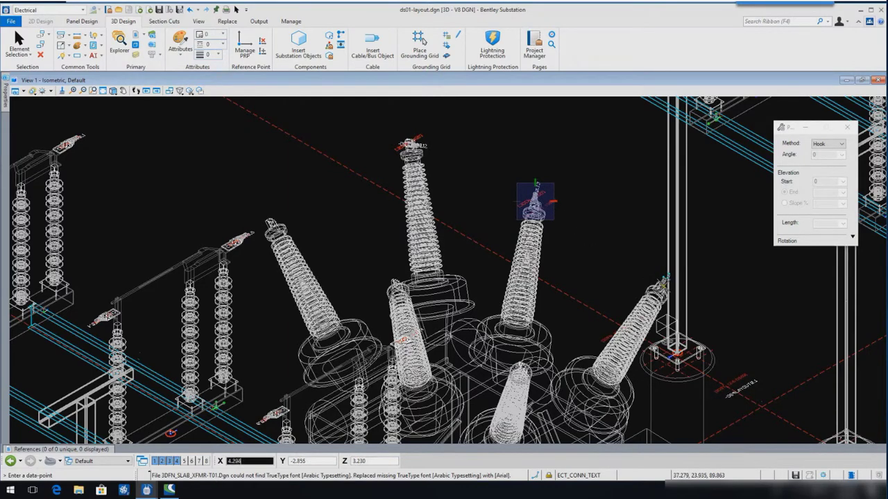
left_click(661, 281)
left_click(535, 201)
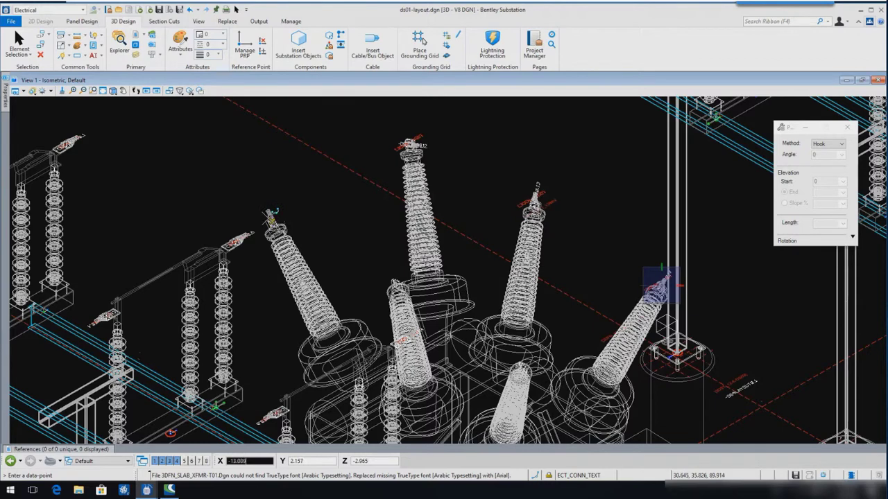
left_click(274, 212)
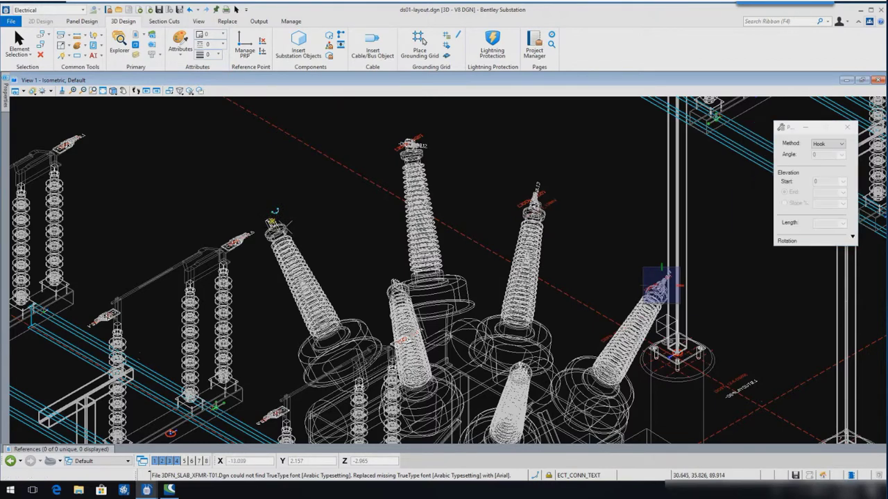
left_click(399, 282)
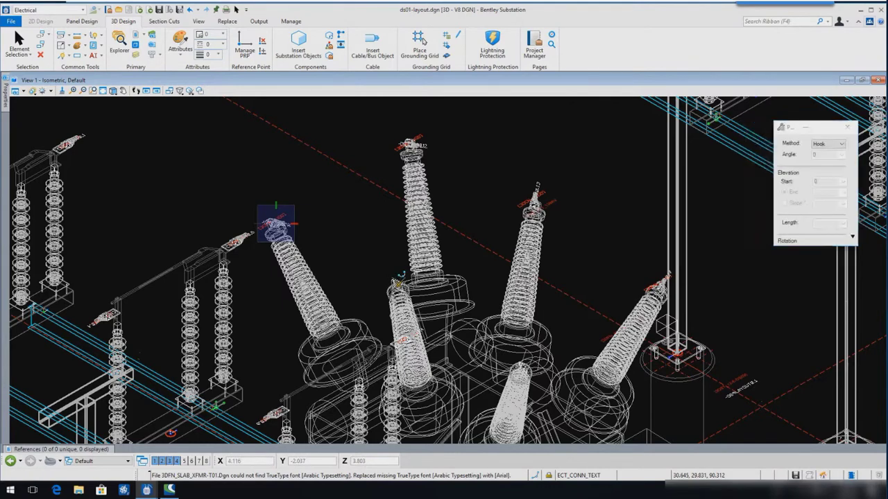
left_click(524, 363)
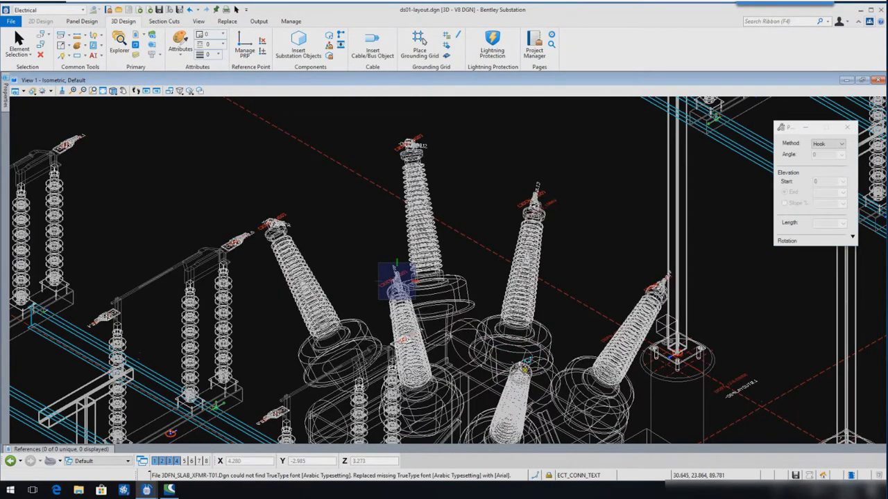
right_click(577, 276)
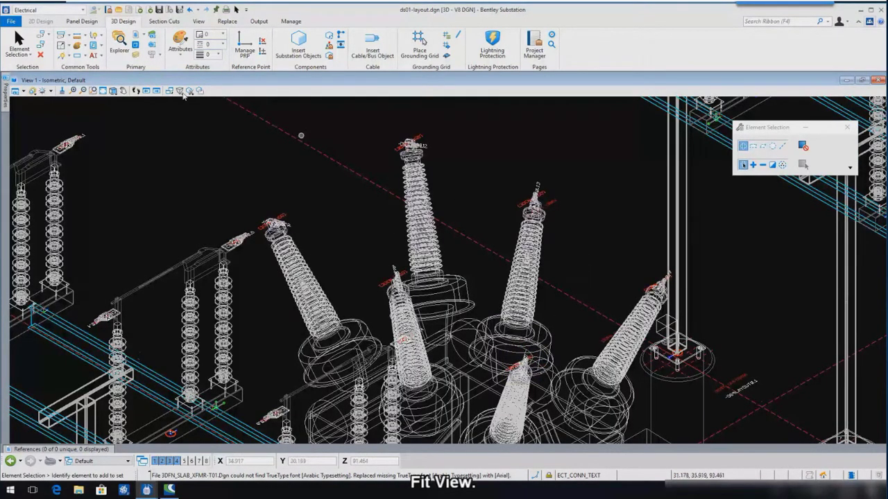
Fit the substation in view and start inserting conductor 3DCA-1033 found by filtering '3dca-1'.
left_click(104, 91)
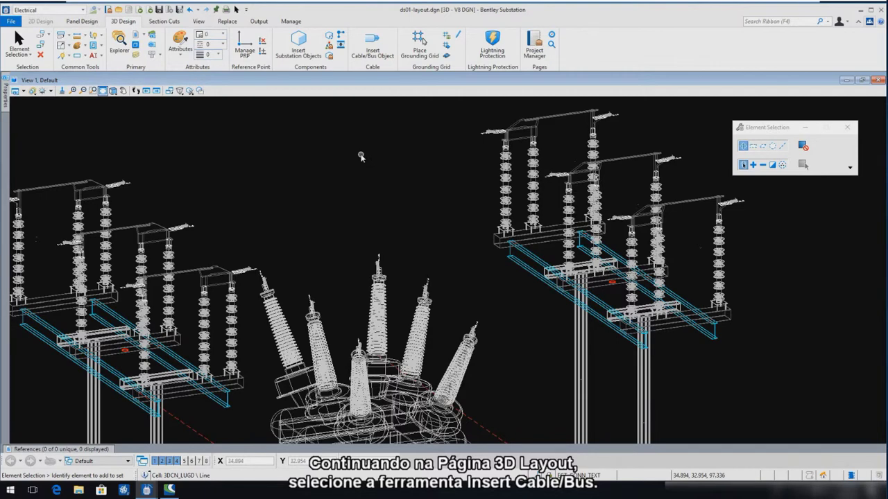
left_click(372, 50)
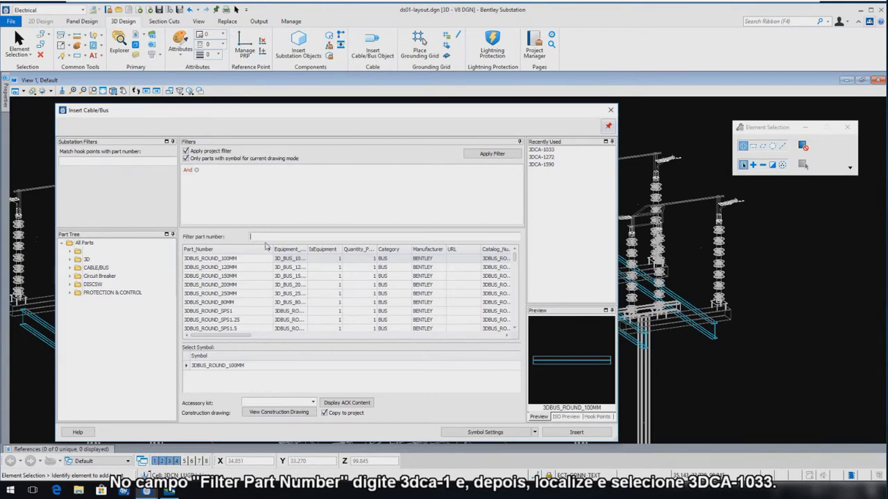
type("3dca-1")
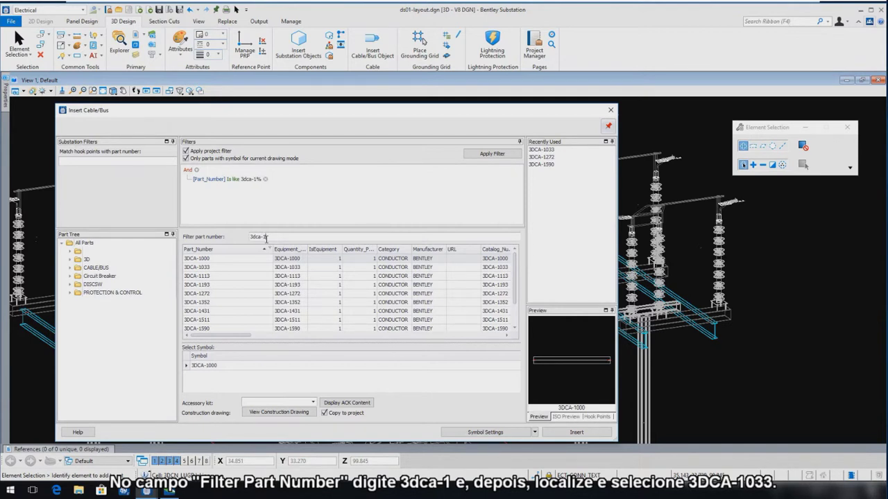
left_click(296, 269)
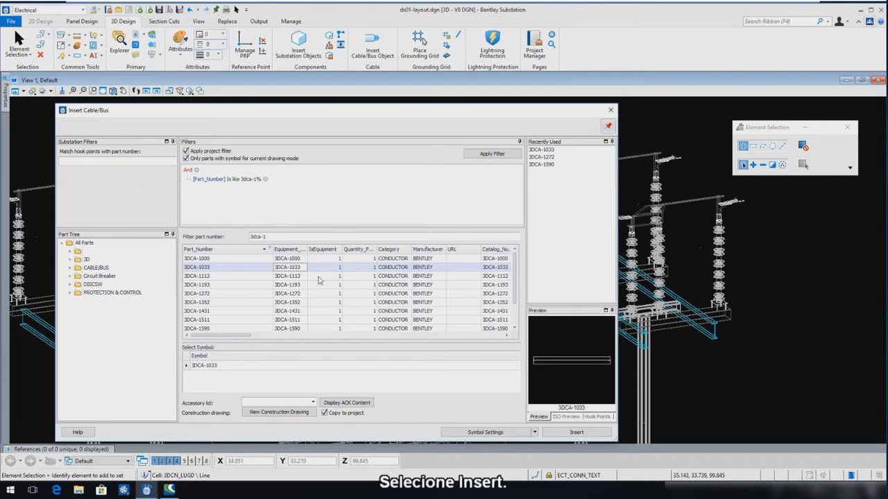
left_click(559, 434)
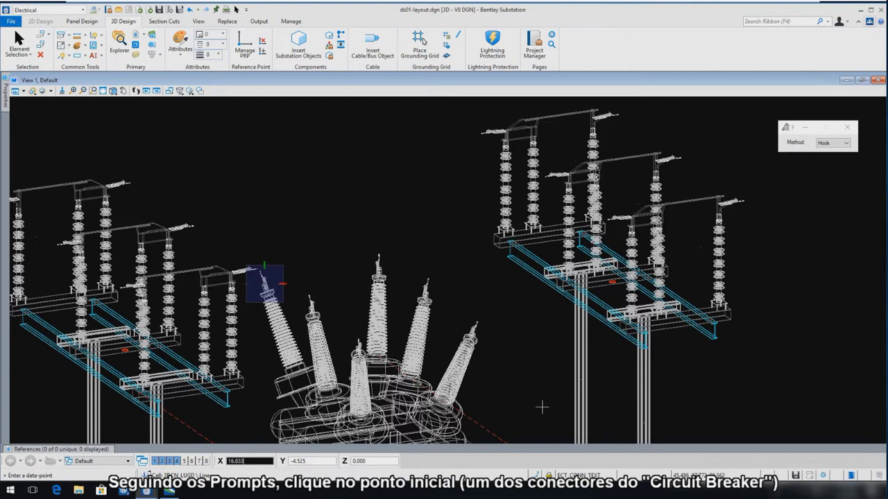
Draw the 3DCA-1033 cable from centre bushing to switch connector, using Spline Sag with offset 1.
left_click(378, 262)
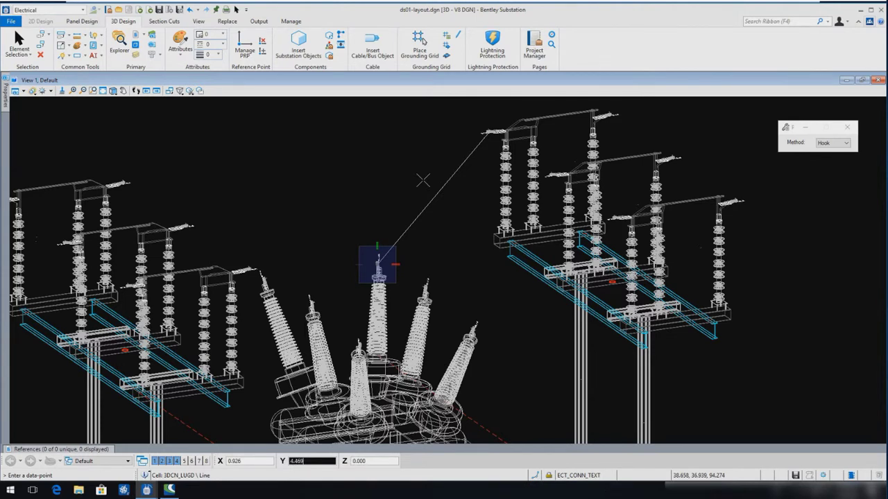
left_click(423, 180)
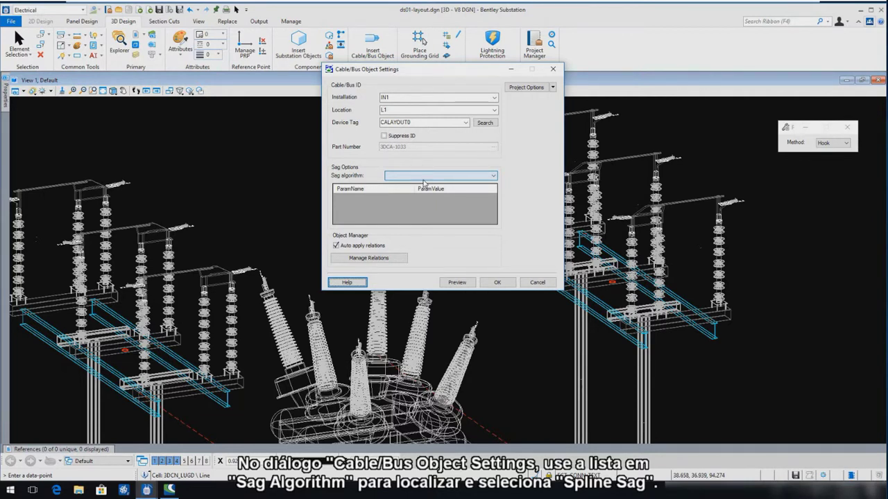
left_click(424, 177)
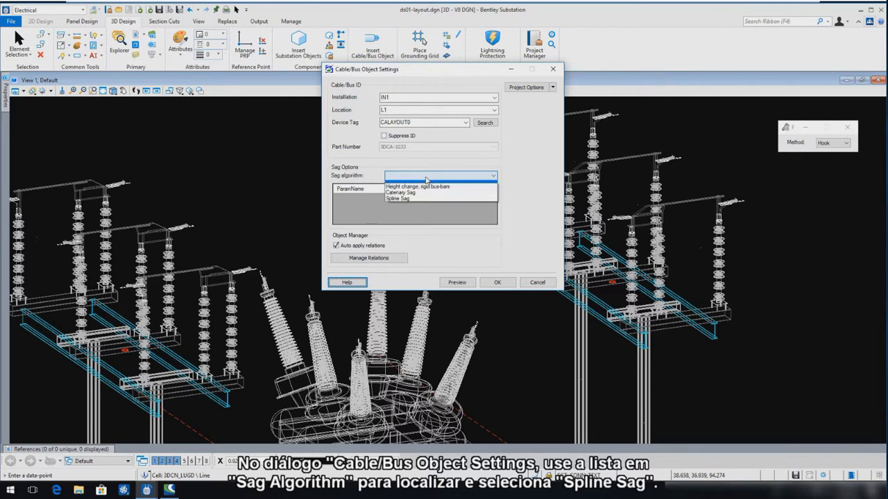
left_click(417, 203)
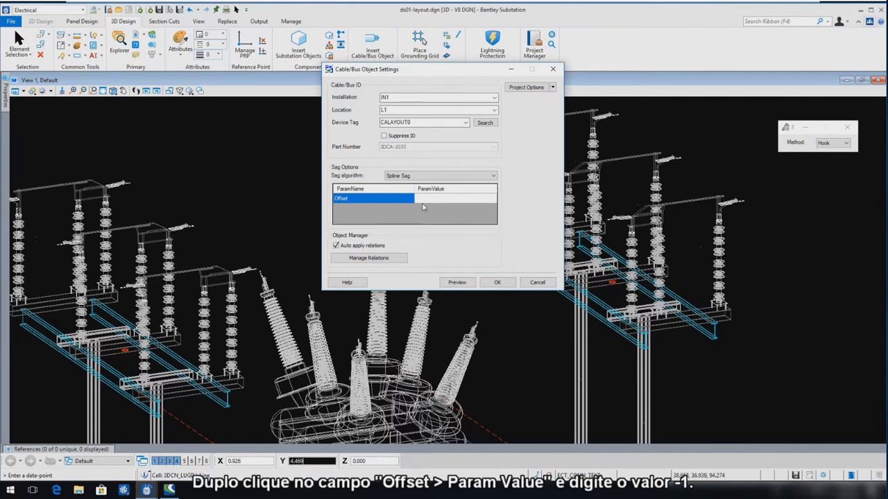
double_click(426, 200)
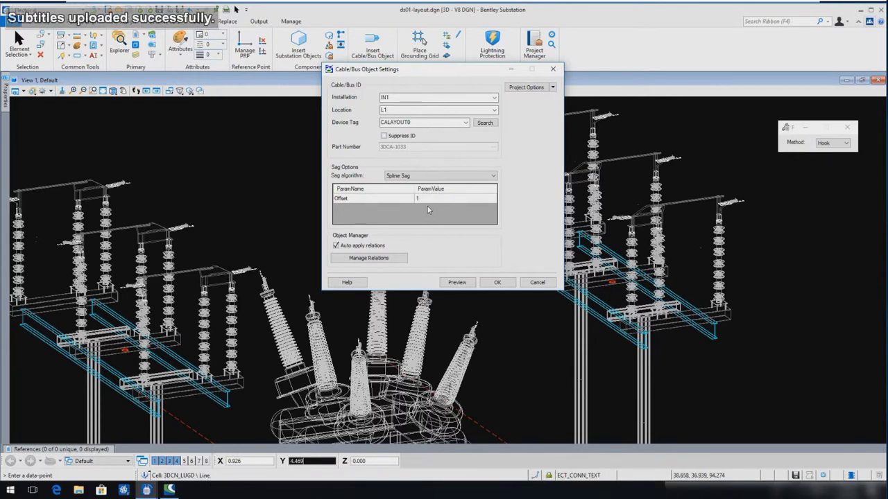
type("1")
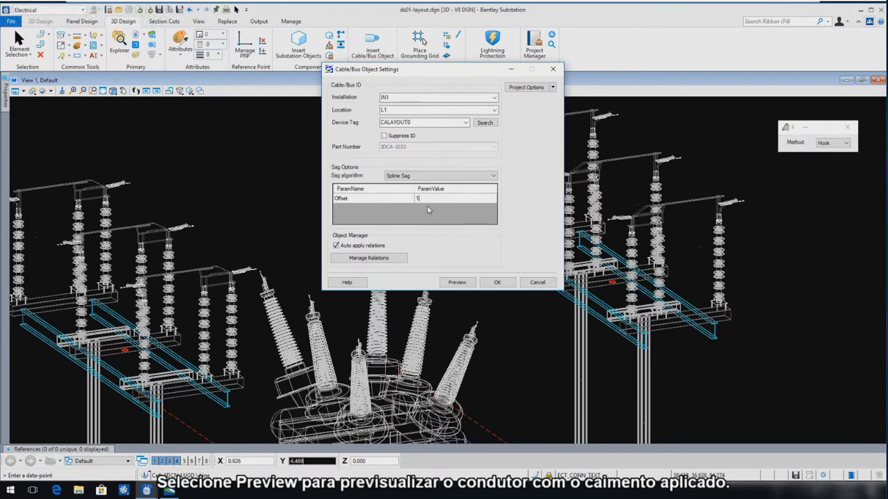
left_click(458, 283)
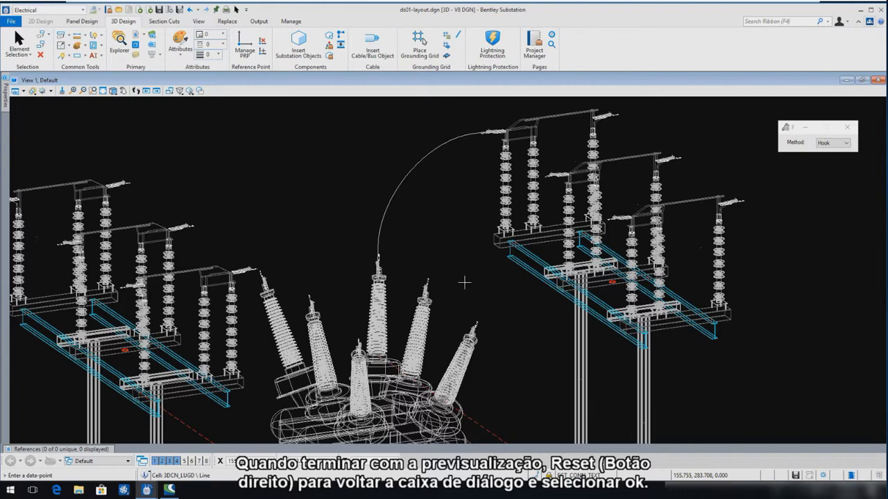
right_click(463, 283)
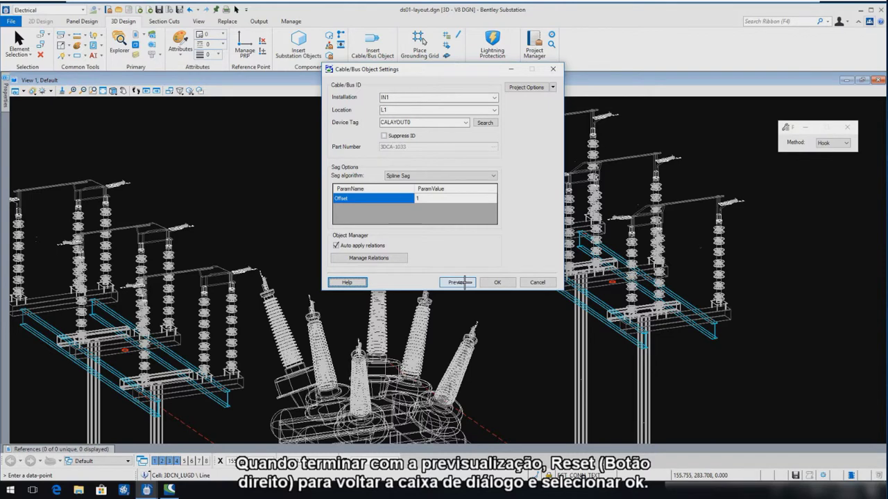
left_click(496, 282)
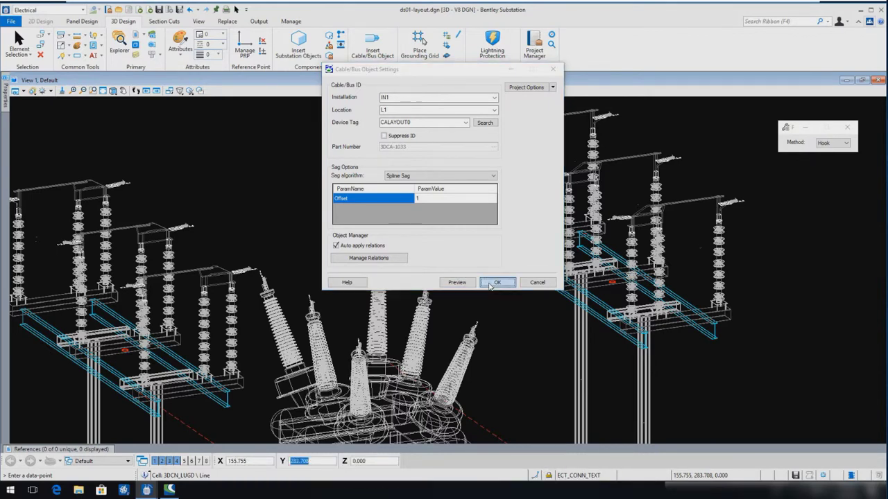